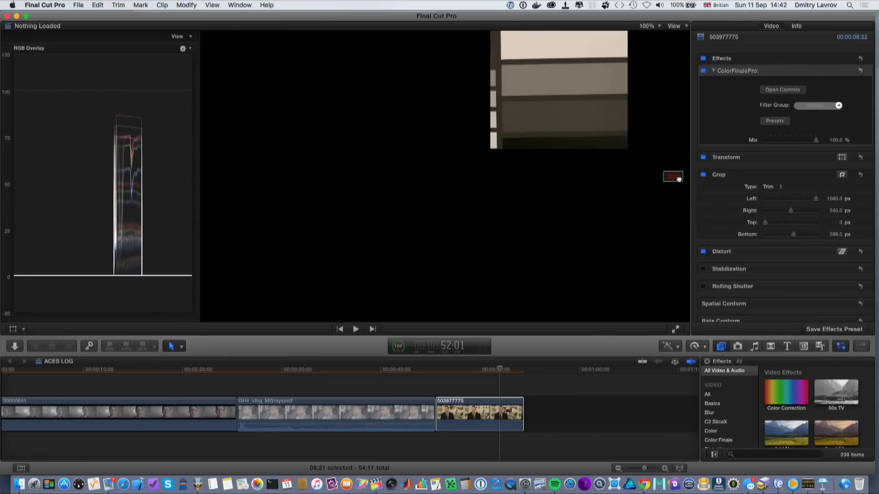
- Crop the chart clip's top to about 208 px and open the Color Finale Pro controls
left_click_drag(765, 223, 774, 224)
left_click(782, 91)
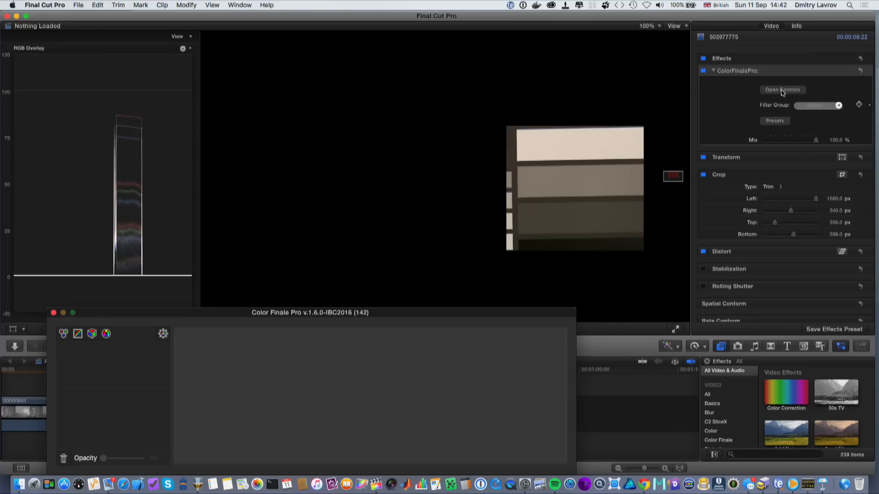
- Add a Color Wheels layer and set gain and lift by sampling the chart's white highlight and black shadow patches
left_click(65, 334)
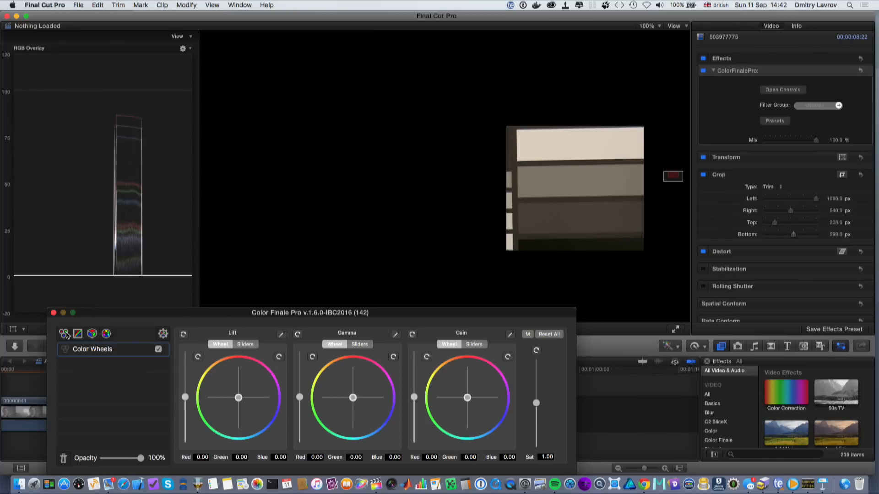
left_click(511, 336)
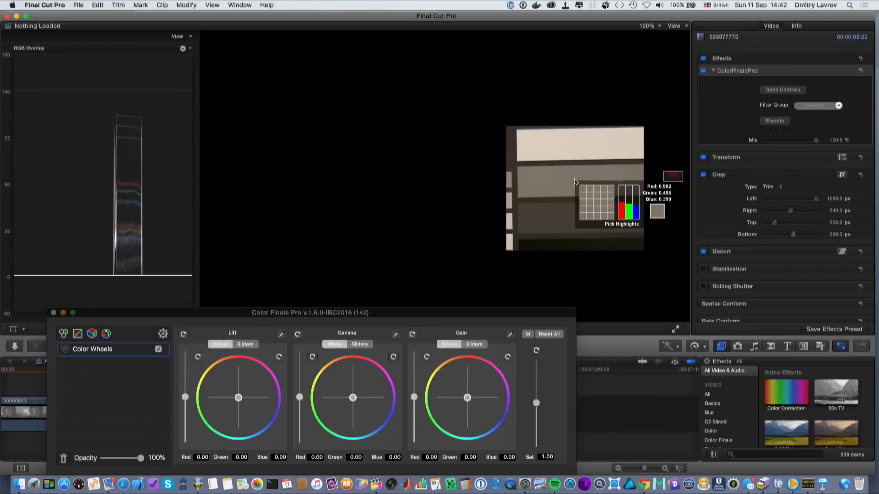
left_click(551, 147)
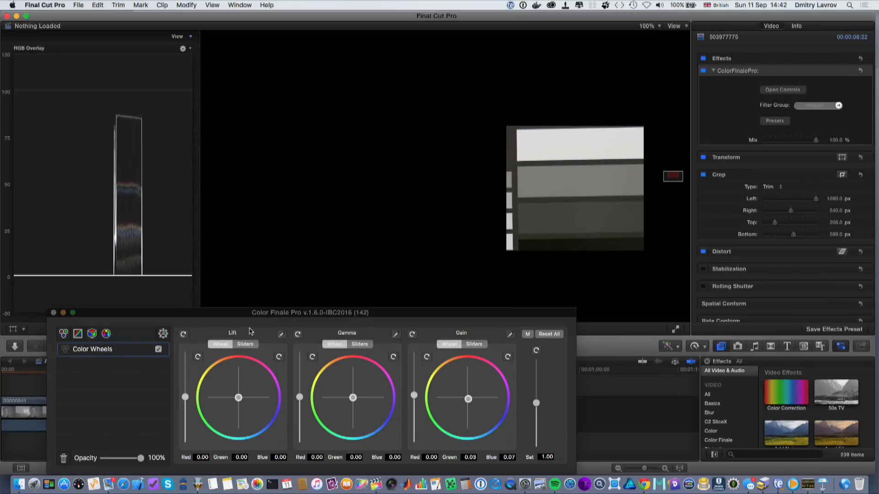
left_click(281, 336)
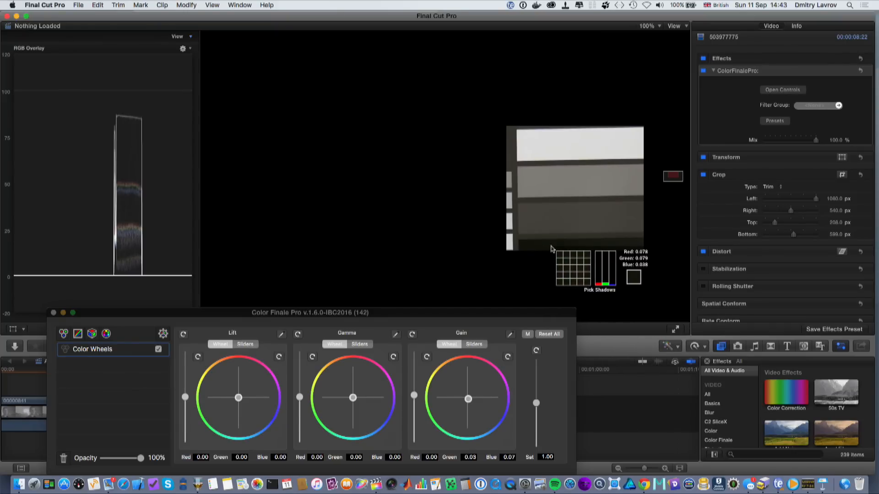
left_click(551, 248)
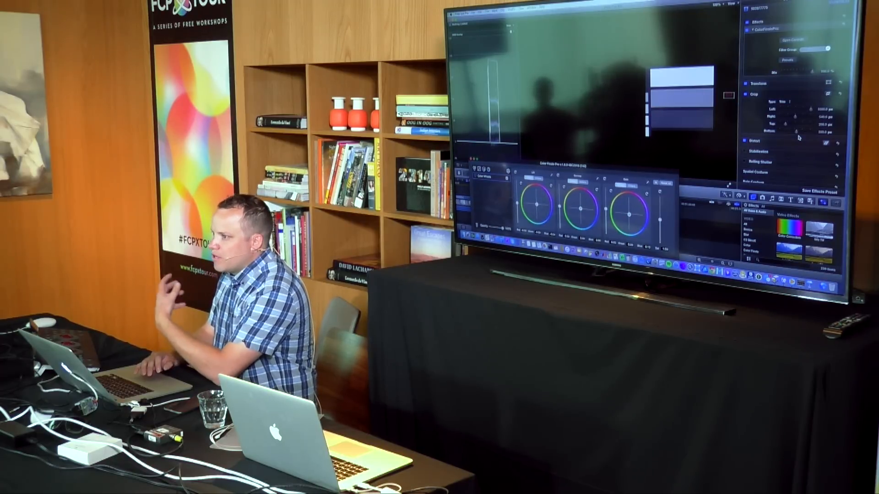
- Crop the clip's right side to about 435 px and bottom to about 561 px
left_click_drag(792, 212, 787, 212)
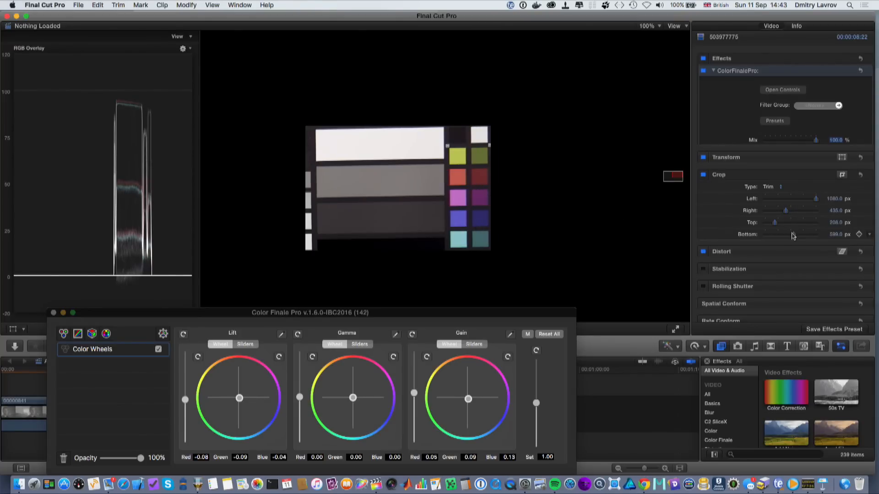
left_click_drag(796, 236, 792, 237)
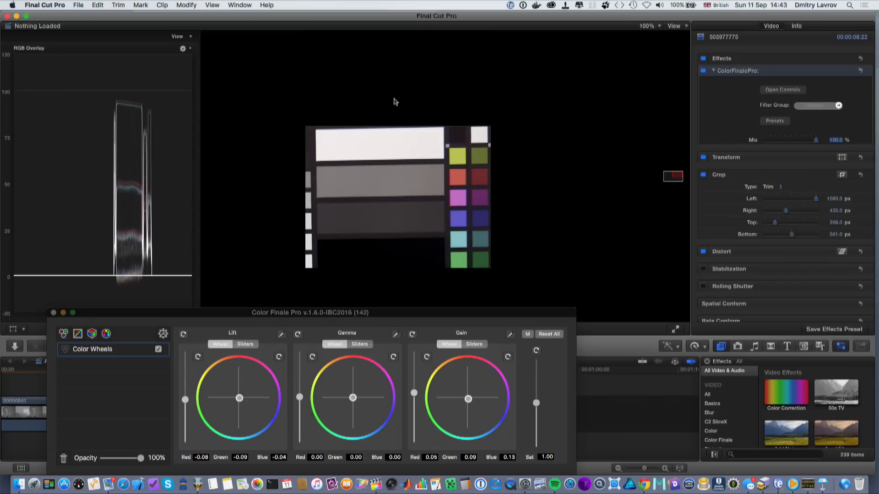
- Switch the scope display to the Vectorscope
left_click(185, 48)
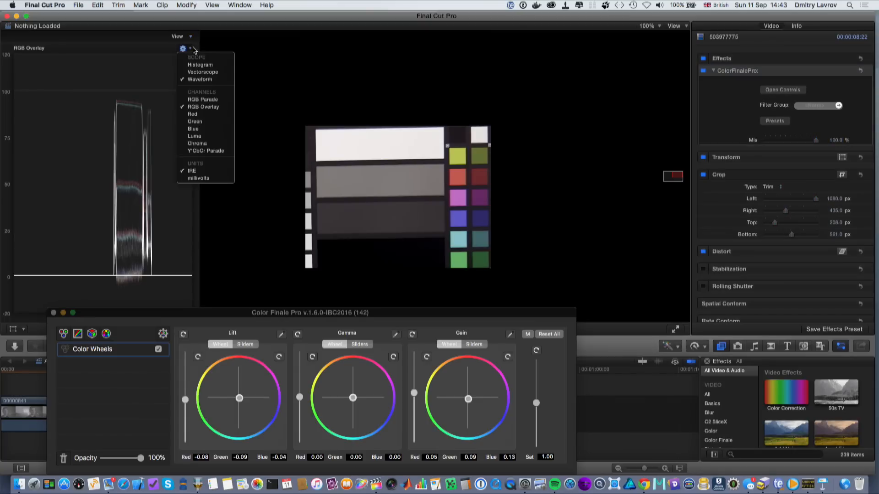
left_click(193, 72)
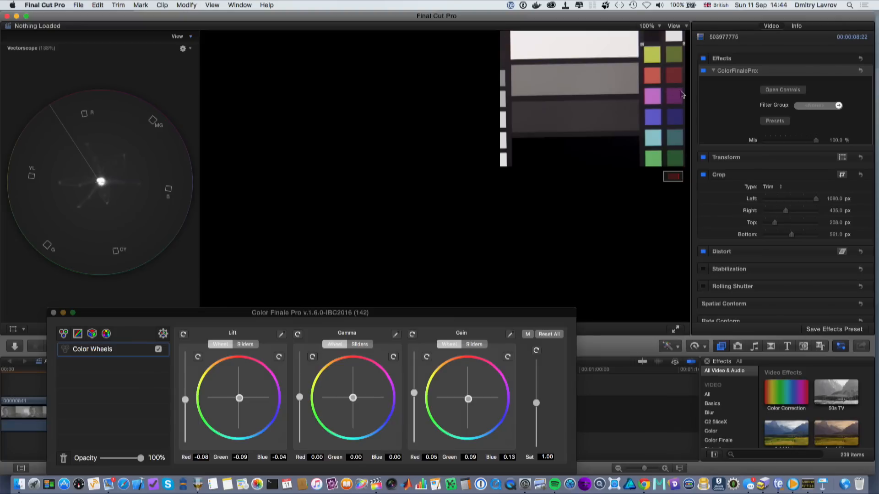
- Add a 6 Vectors layer and adjust the hue of several colour vectors, ending near 0.089
left_click(105, 335)
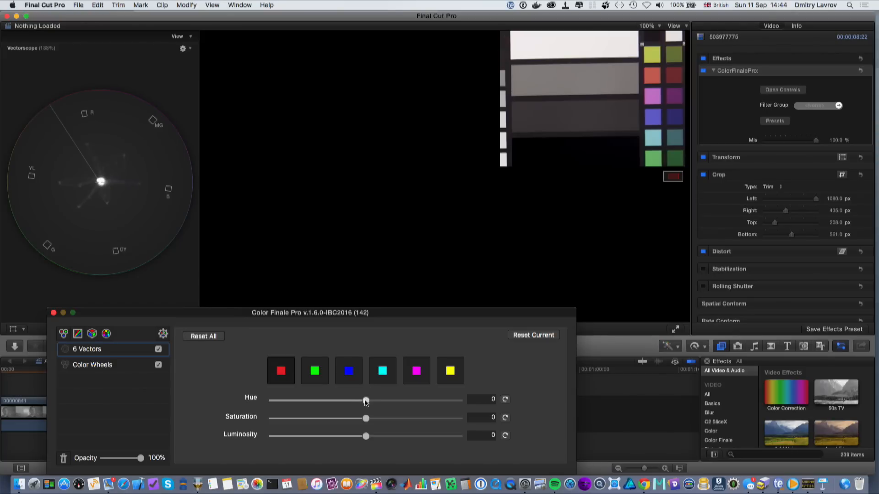
mouse_move(366, 402)
left_mouse_down()
mouse_move(391, 402)
mouse_move(372, 402)
left_mouse_up()
left_click(315, 373)
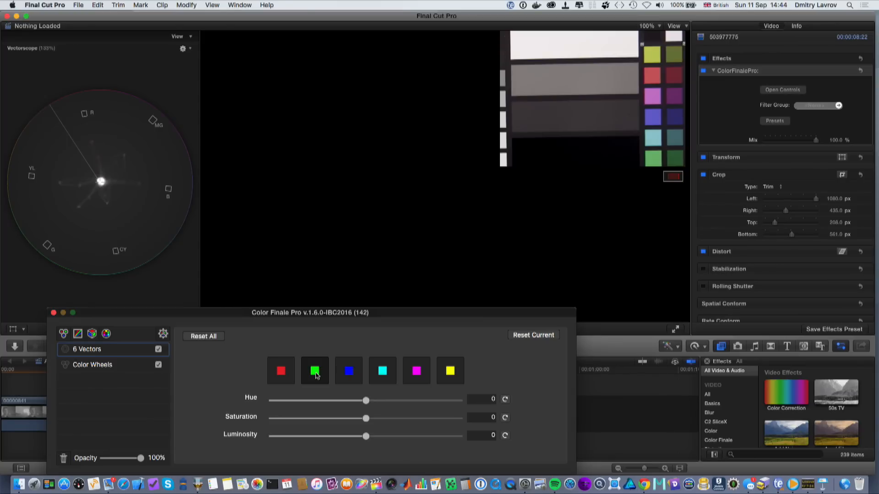
left_click_drag(366, 401, 363, 401)
left_click(353, 374)
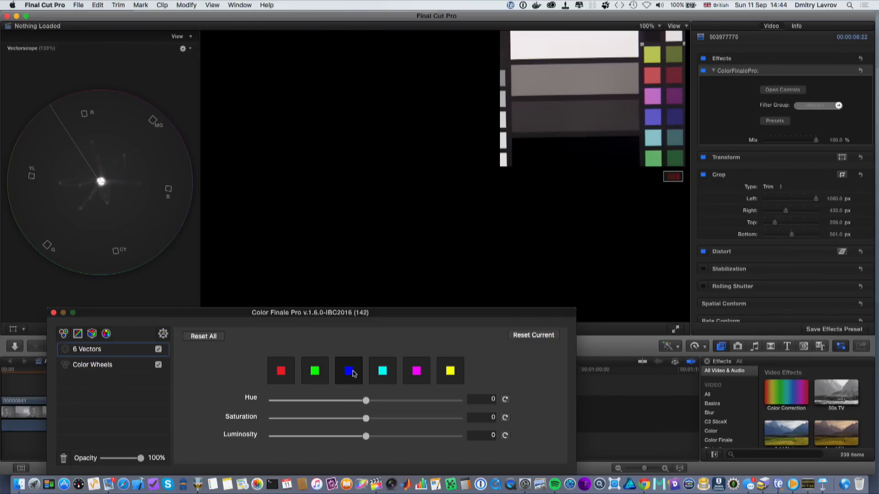
left_click_drag(366, 401, 372, 404)
left_click(384, 374)
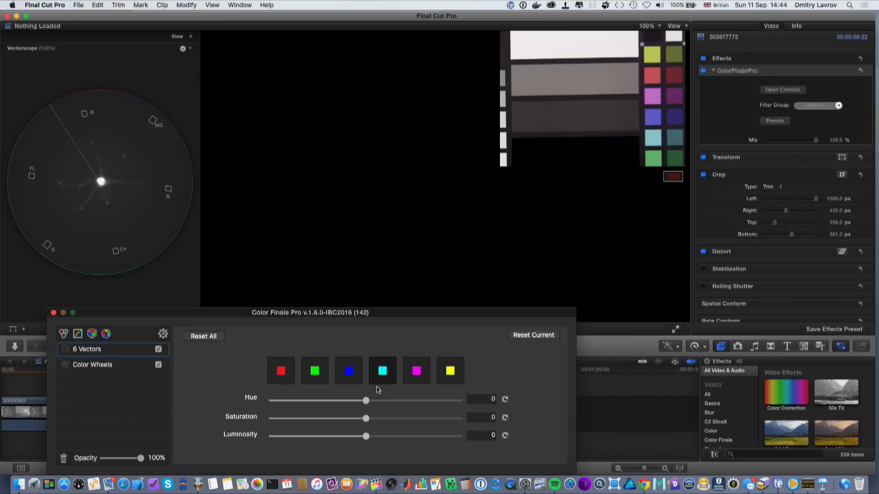
left_click_drag(367, 401, 460, 418)
left_click(420, 369)
left_click(447, 368)
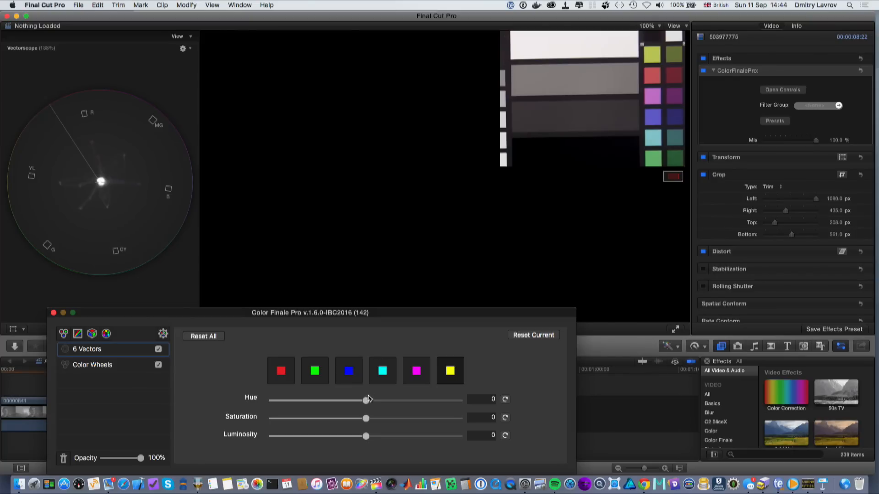
left_click_drag(366, 404, 374, 404)
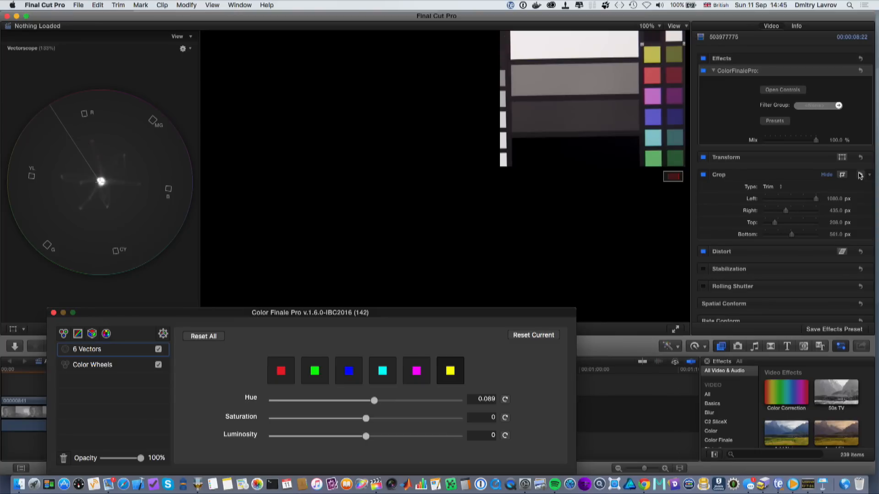
- Reset the clip's crop and toggle the Color Finale Pro effect to compare the result
left_click(860, 175)
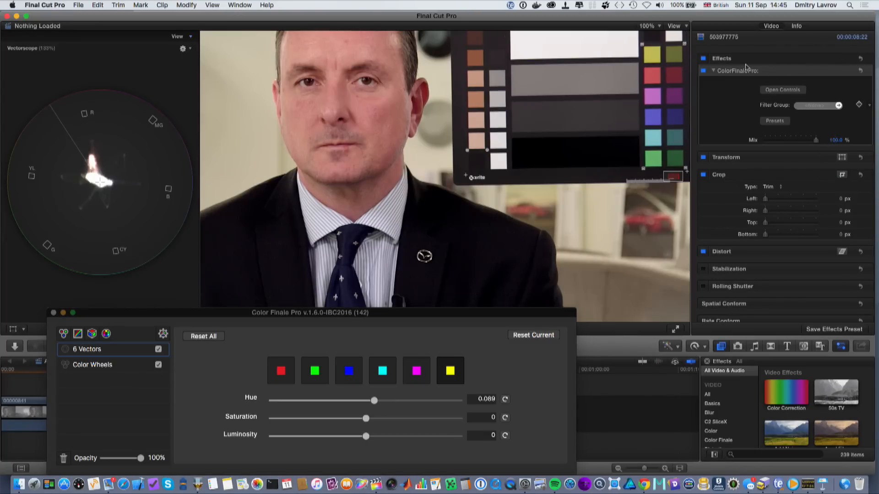
key("super+minus")
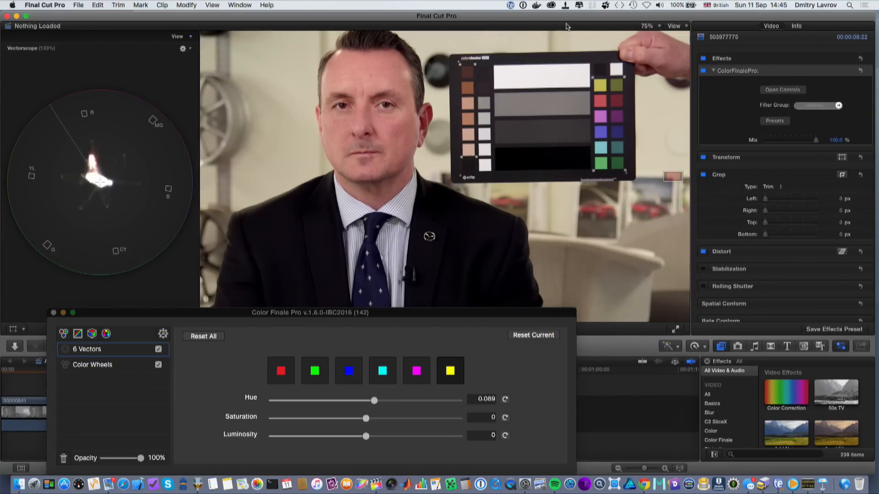
left_click(703, 71)
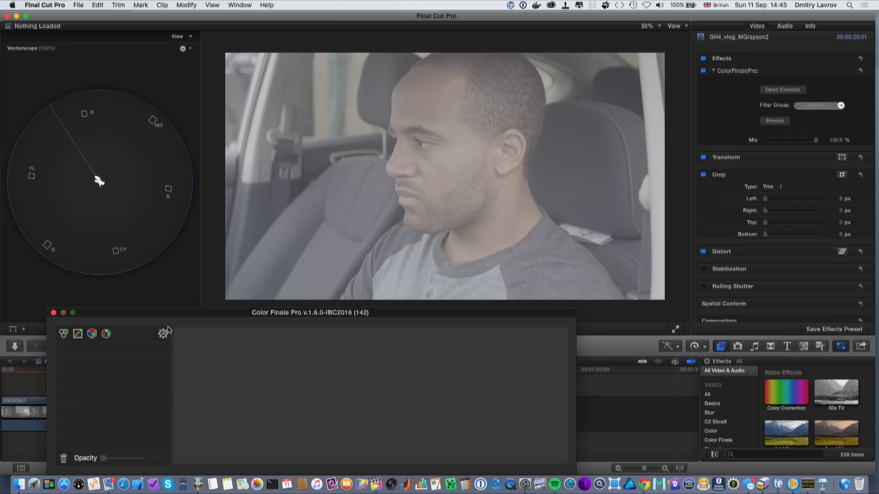
- On the GH4_vlog_MGrayson2 clip, enable Color Management with camera Panasonic V35 and output RGBmonitor D60sim 100nits dim
left_click(163, 334)
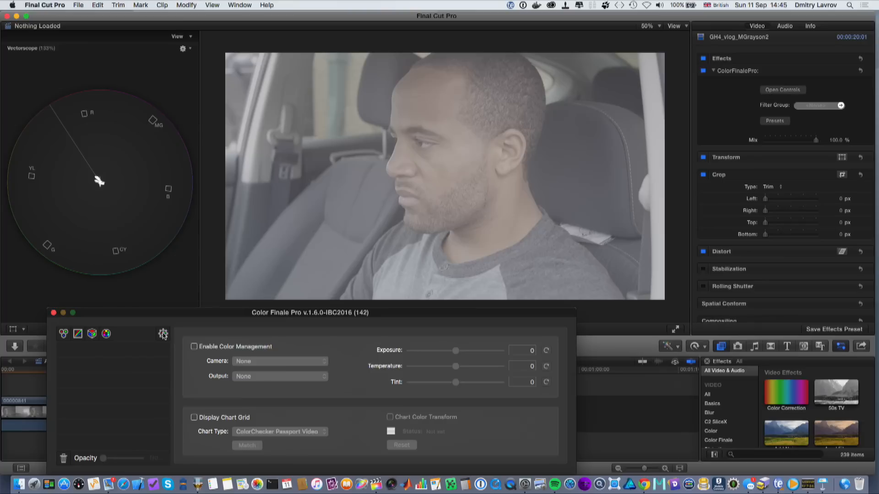
left_click(193, 346)
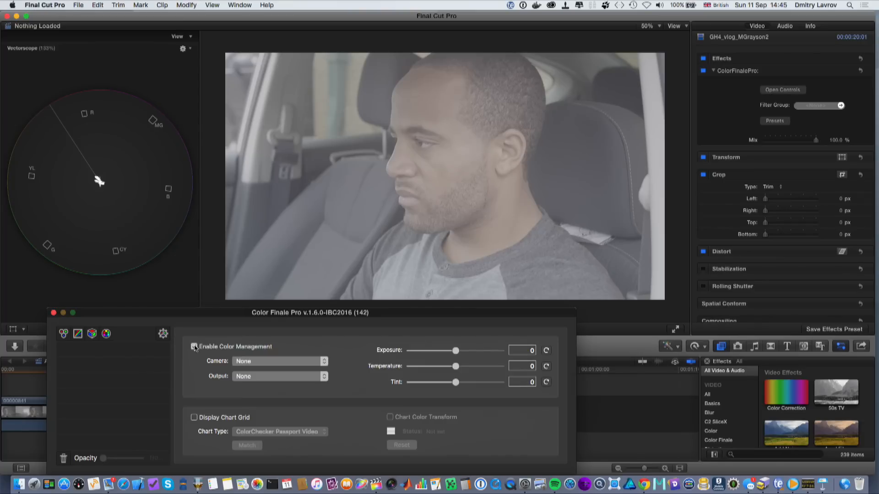
left_click(317, 362)
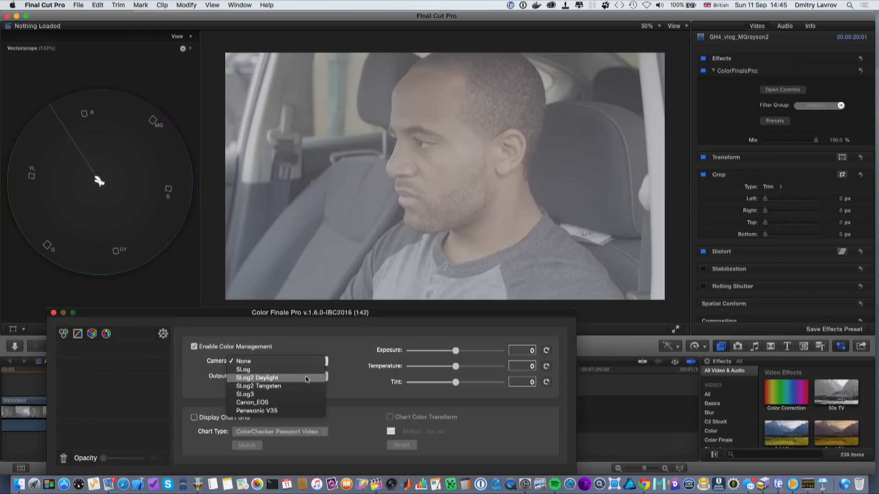
left_click(299, 411)
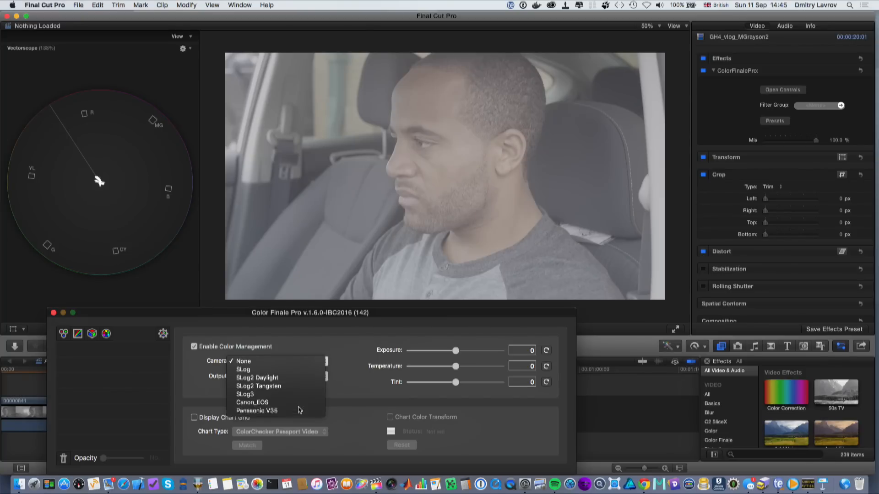
left_click(327, 378)
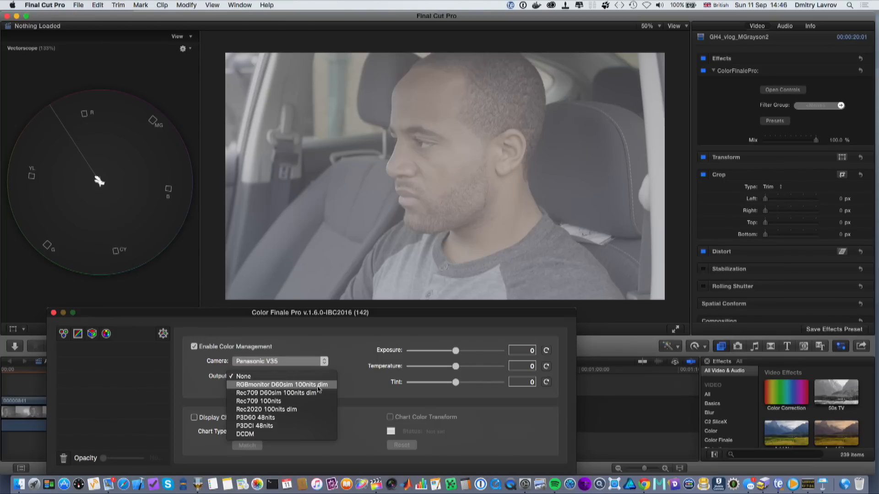
left_click(319, 387)
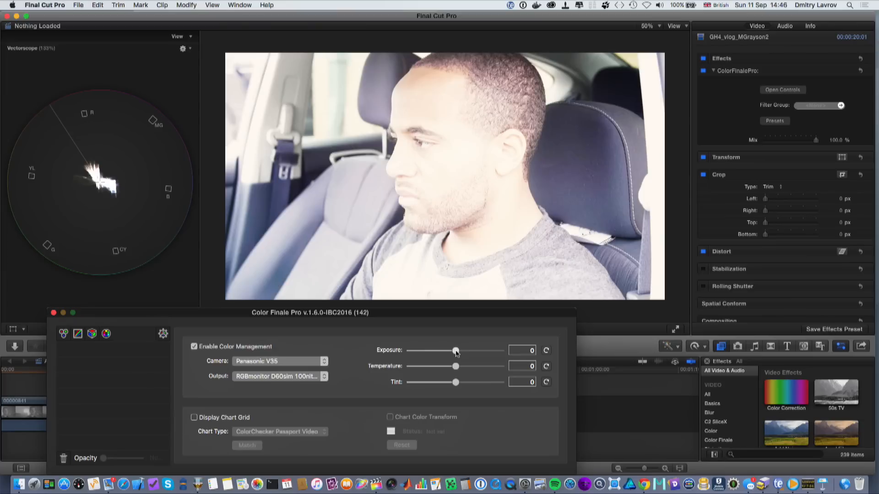
- Set exposure to about -2.523 and temperature to about -0.093, then close the Color Finale Pro window
left_click_drag(457, 351, 418, 353)
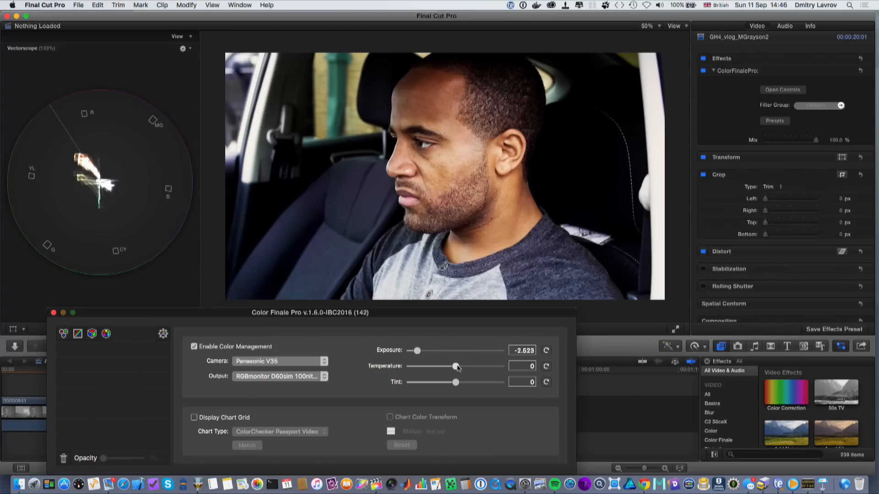
mouse_move(457, 367)
left_mouse_down()
mouse_move(446, 368)
mouse_move(453, 370)
left_mouse_up()
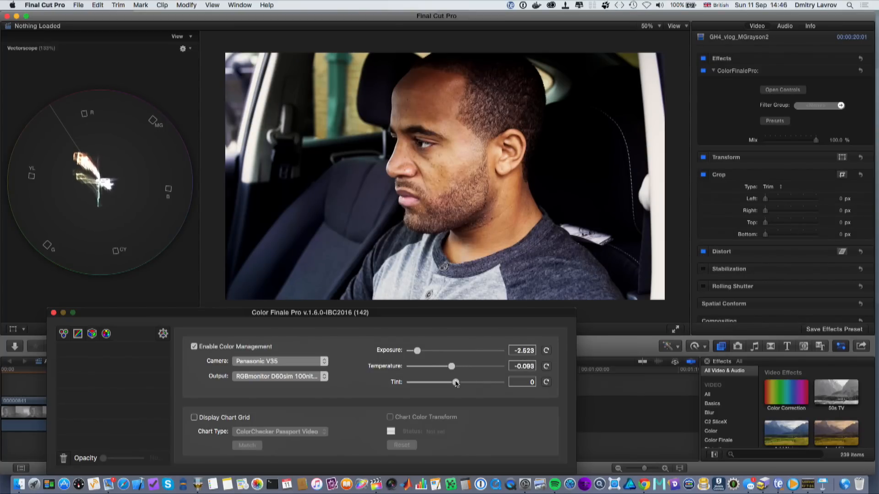
left_click_drag(456, 384, 457, 384)
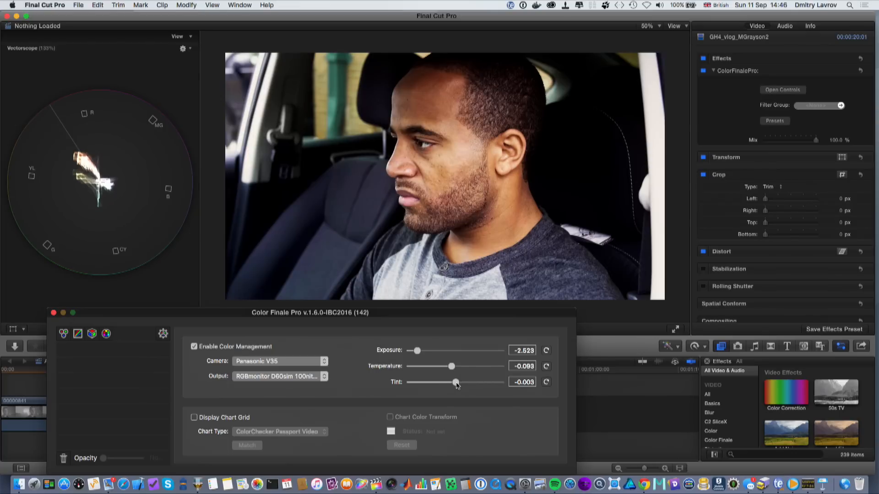
left_click(53, 313)
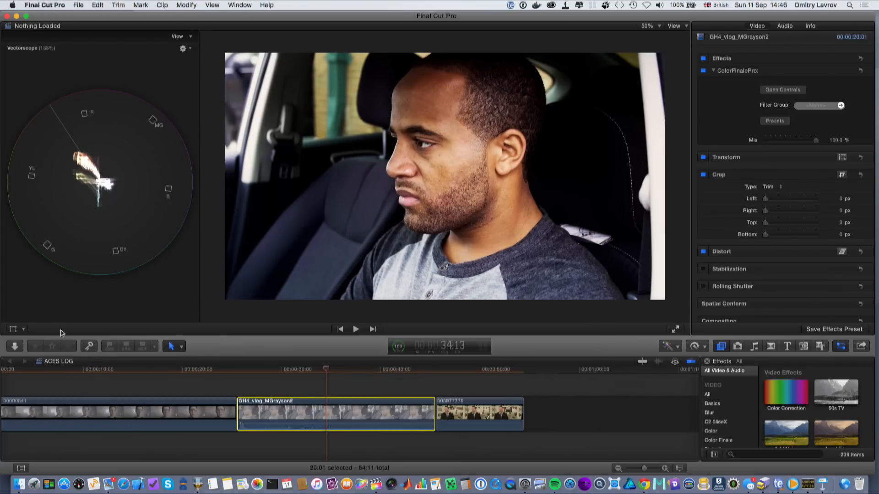
- Select the 00000841 clip and open its Color Finale Pro controls
left_click(76, 373)
left_click(73, 418)
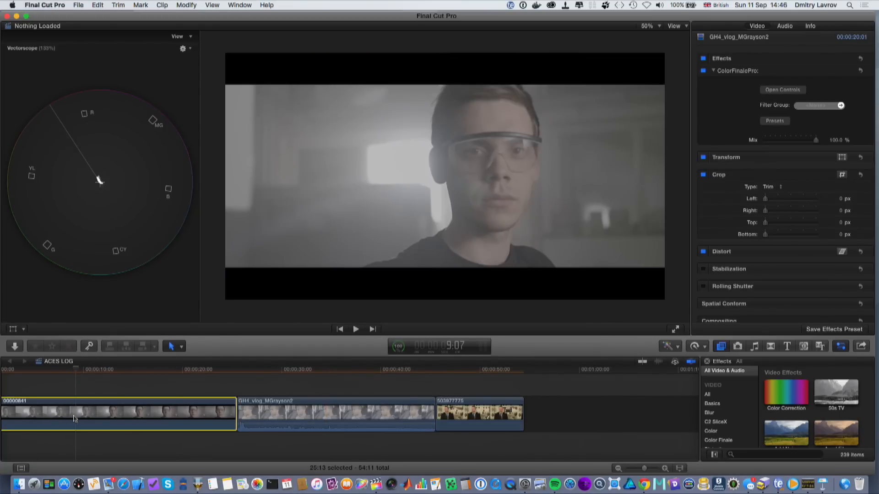
left_click(787, 90)
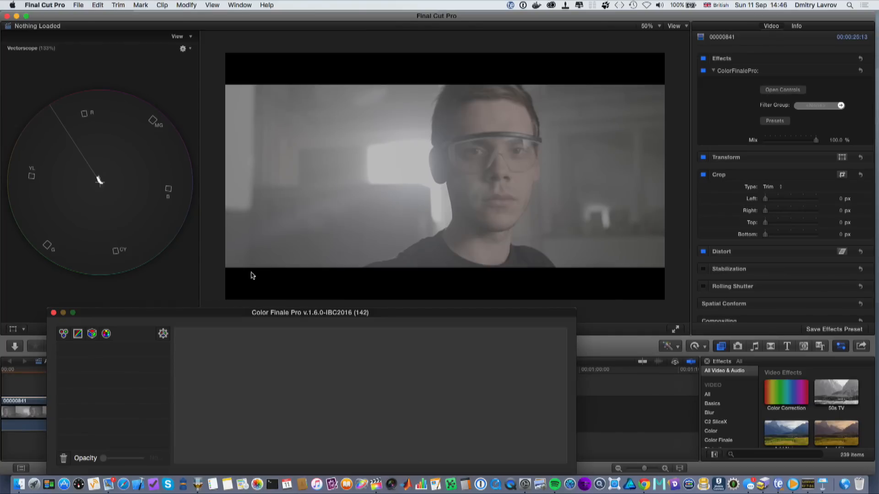
- On the 00000841 clip, enable Color Management with camera SLog3 and output RGBmonitor D60sim 100nits dim
left_click(163, 333)
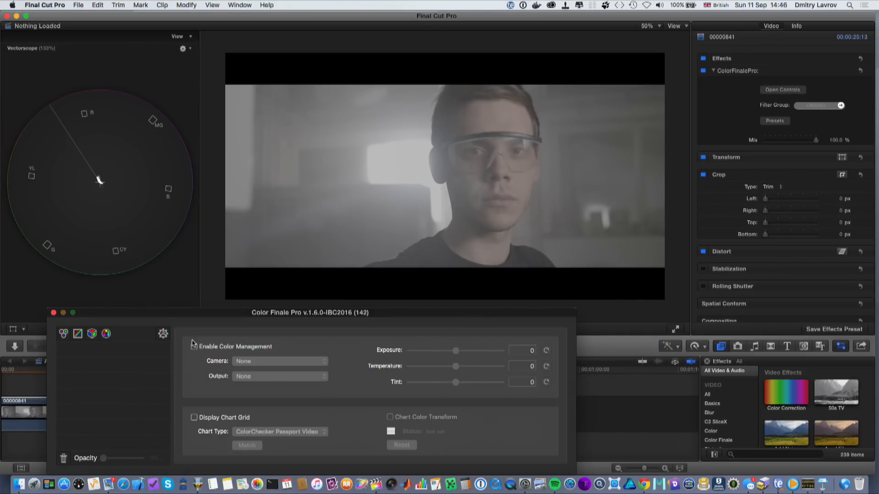
left_click(194, 347)
left_click(249, 362)
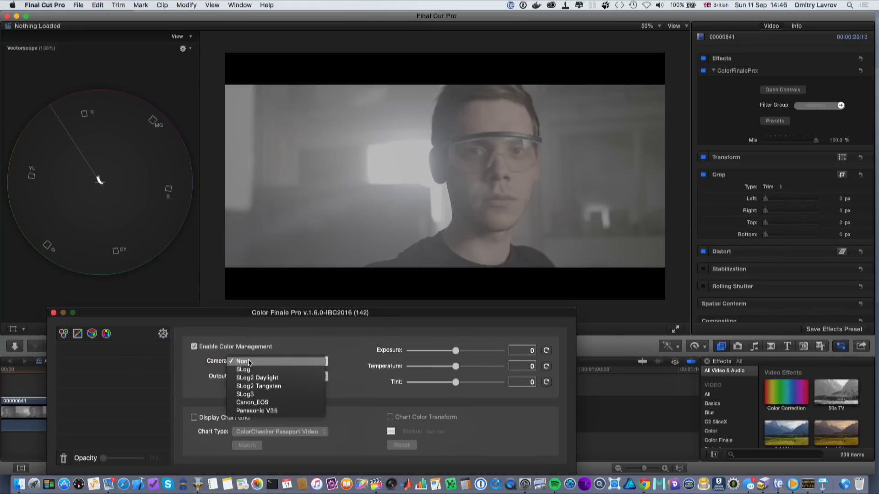
left_click(250, 393)
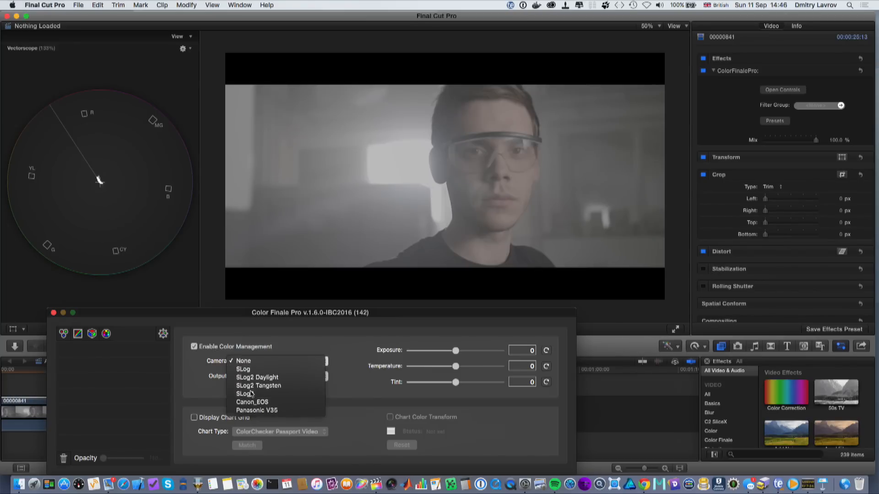
left_click(268, 381)
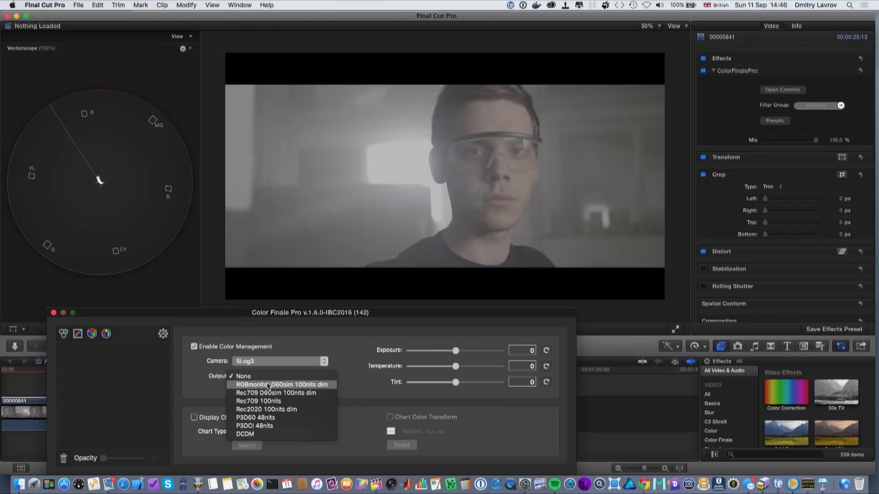
left_click(268, 385)
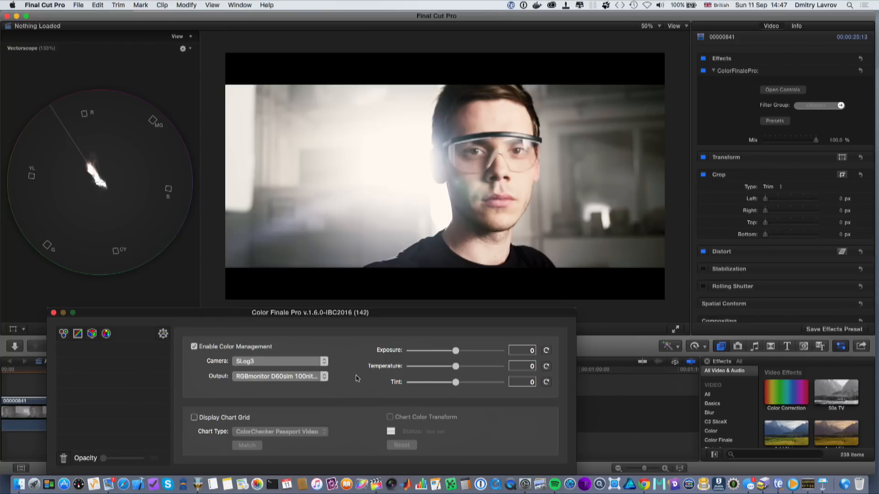
- Lower the exposure to about -1.171
left_click(324, 377)
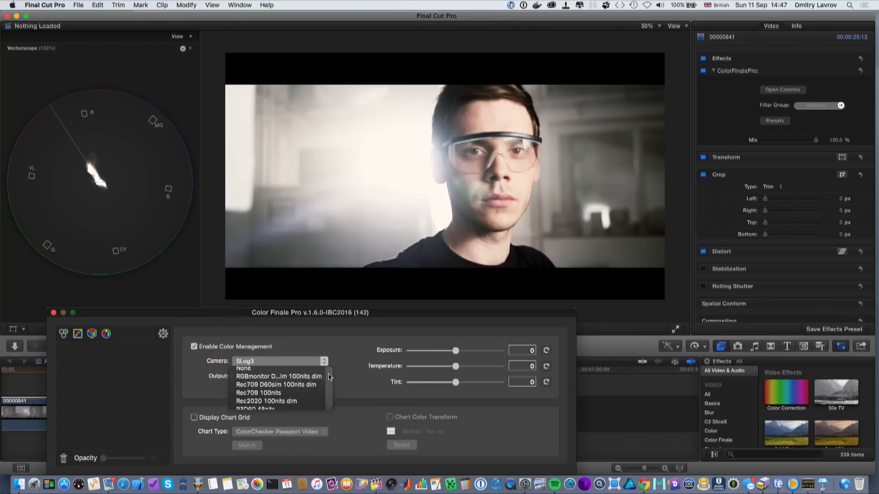
left_click(430, 361)
left_click_drag(453, 352, 441, 352)
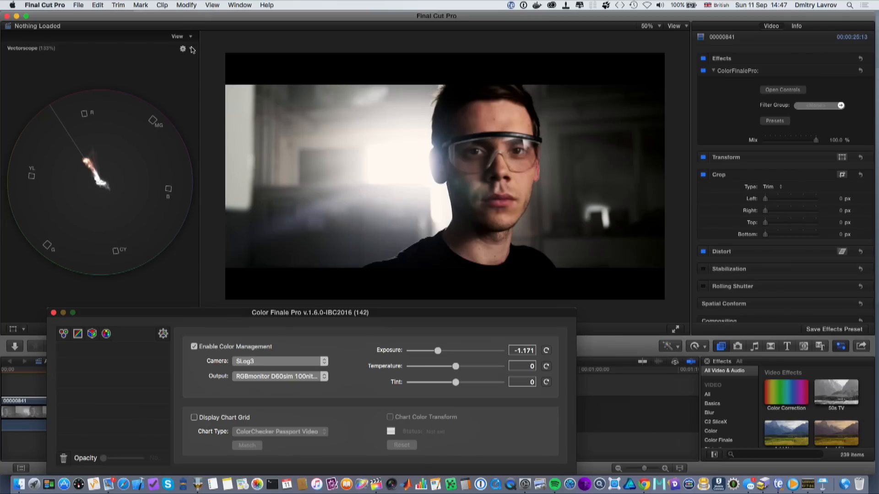
- Switch the video scope to RGB Overlay
left_click(191, 49)
left_click(191, 49)
left_click(197, 82)
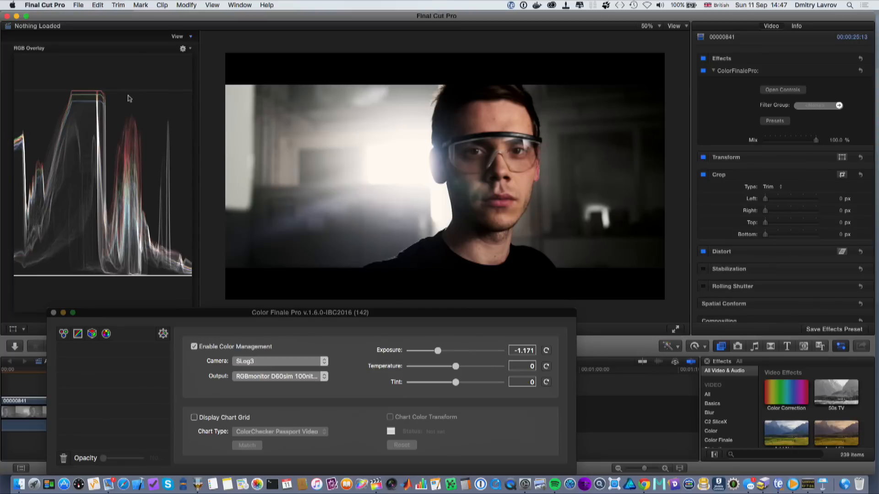
- Set temperature to about 0.136 and tint to about -0.193
left_click(456, 368)
left_click_drag(464, 367, 444, 369)
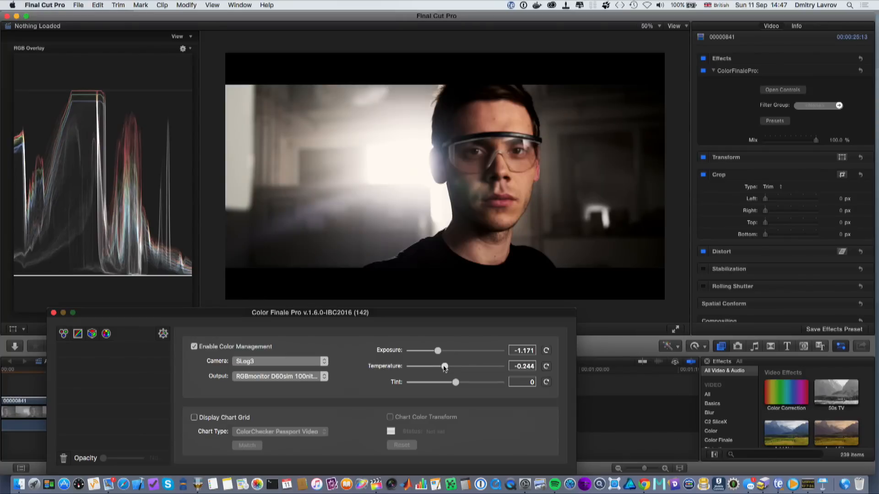
left_click_drag(444, 369, 456, 368)
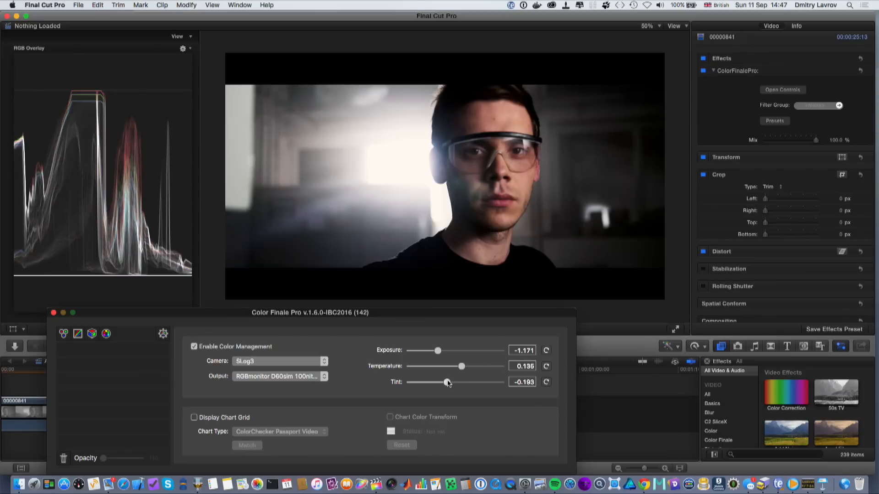
- Close the Color Finale Pro window and toggle the effect off and on to compare the result
left_click(54, 313)
left_click(703, 71)
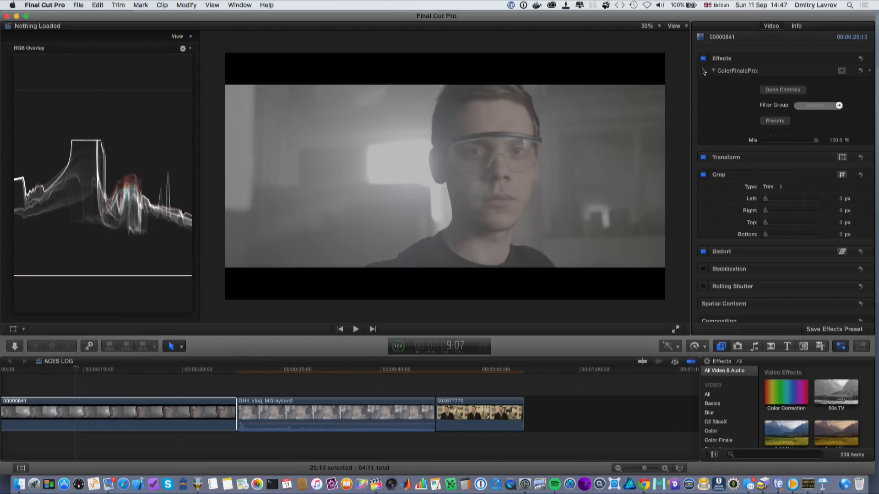
left_click(703, 71)
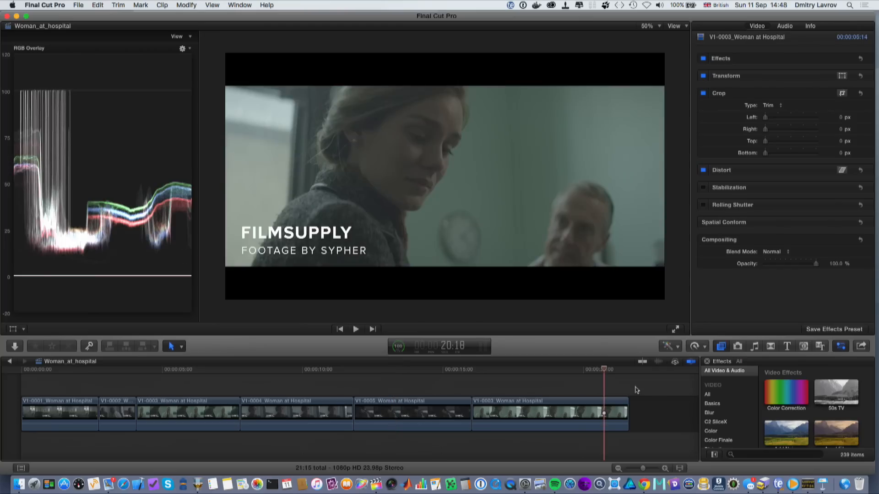
- Select all six clips of the Woman_at_hospital timeline and apply the ColorFinalePro effect from the Color Finale category
left_click_drag(635, 390, 71, 422)
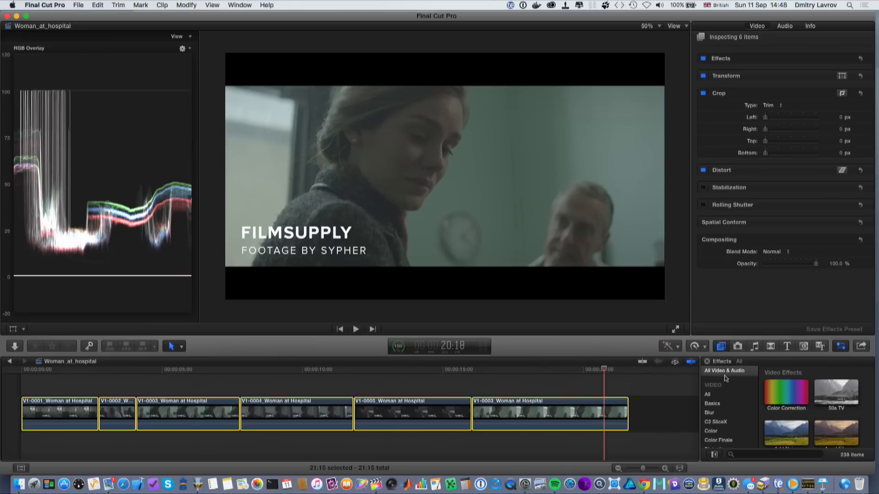
scroll(717, 410, "down", 2)
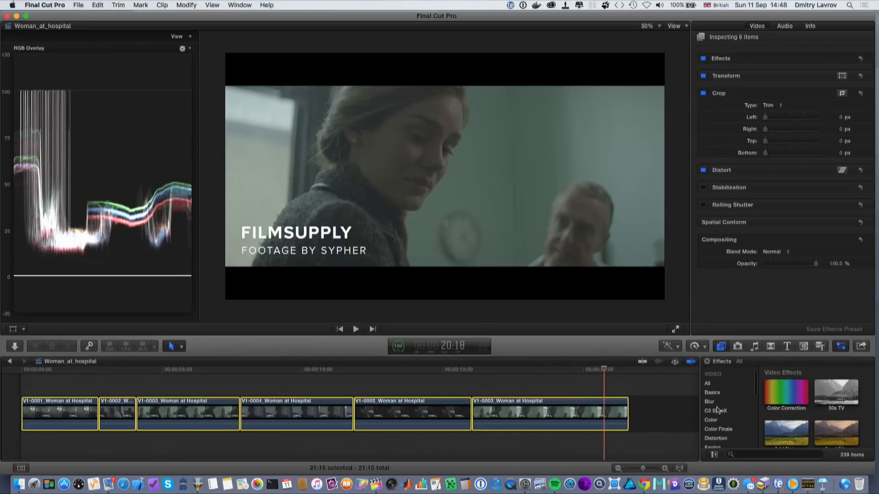
left_click(725, 429)
left_click_drag(787, 386, 91, 422)
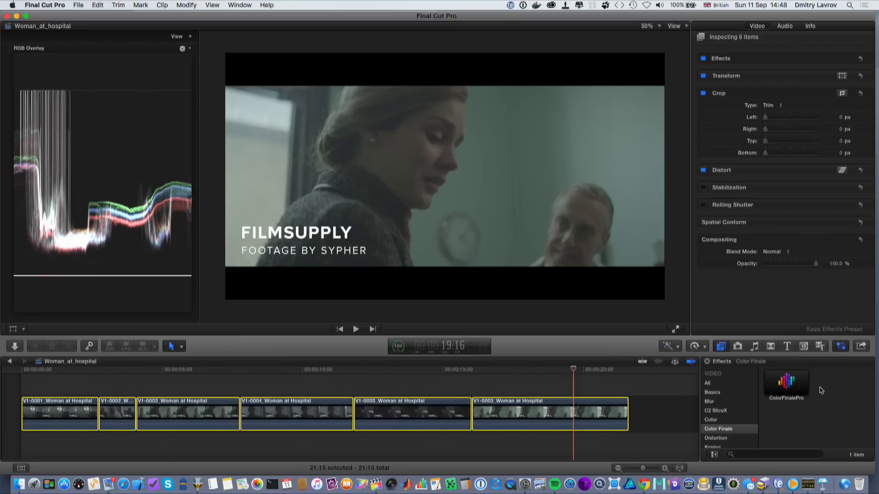
double_click(787, 386)
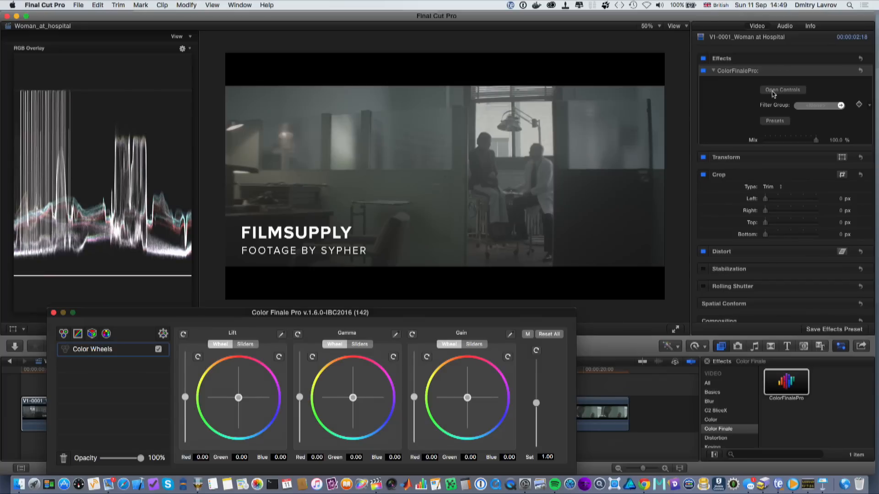
- Add LUT Utility, Curves and 6 Vectors layers to the first clip's Color Finale Pro grade
key("2")
key("3")
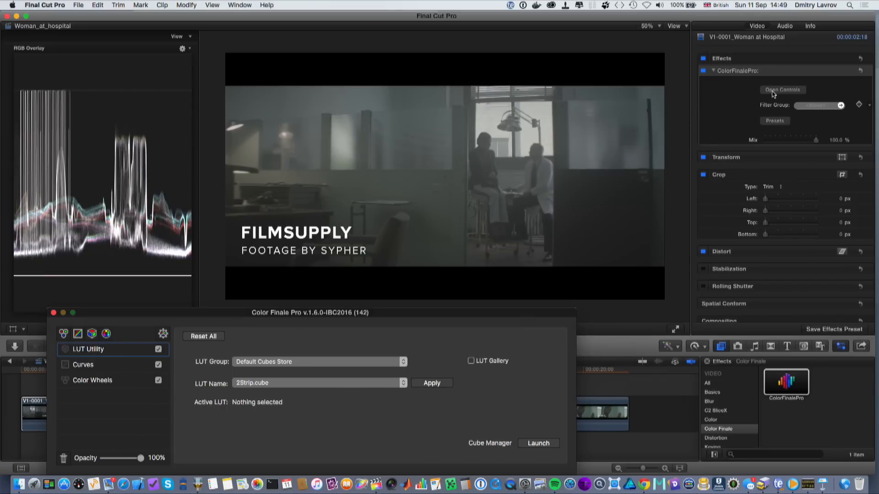
key("4")
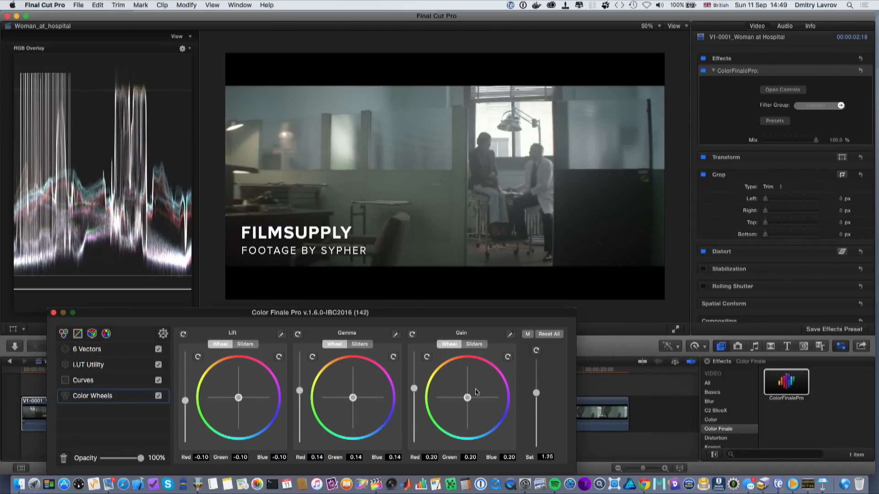
- Close the window, select the V1-0002 clip and open its Color Finale Pro color wheels
left_click(53, 312)
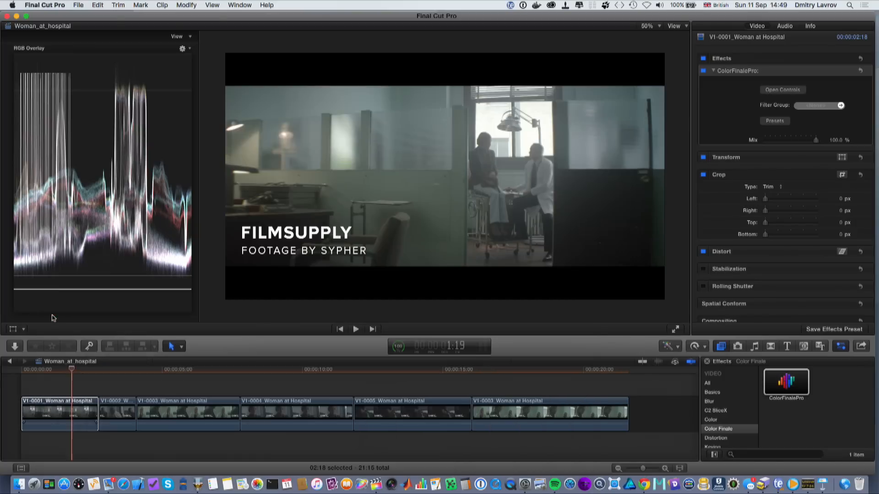
left_click(114, 373)
left_click(113, 410)
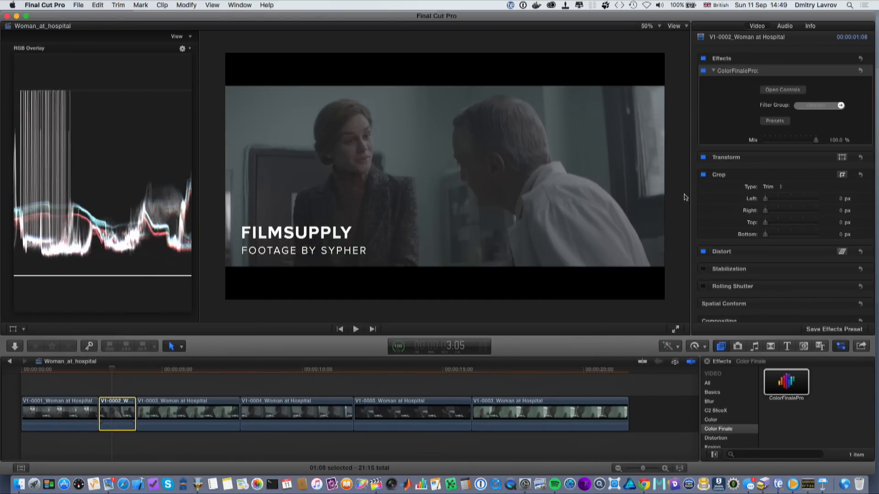
left_click(780, 90)
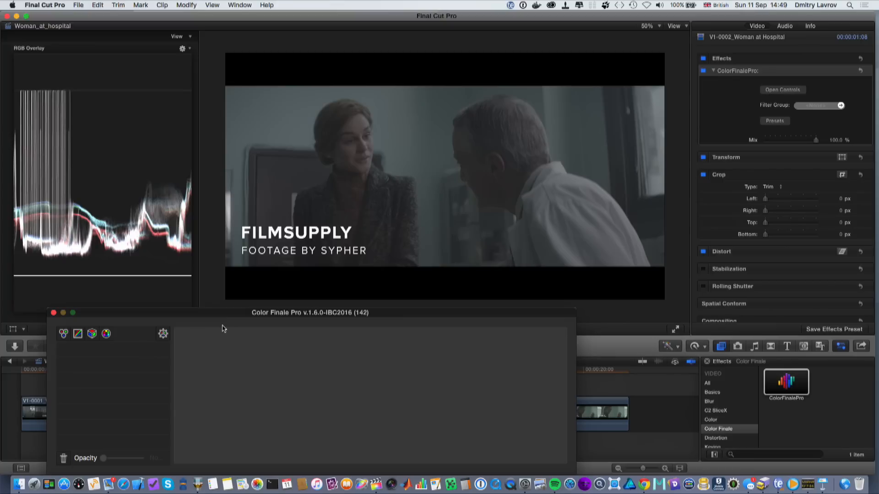
left_click(64, 335)
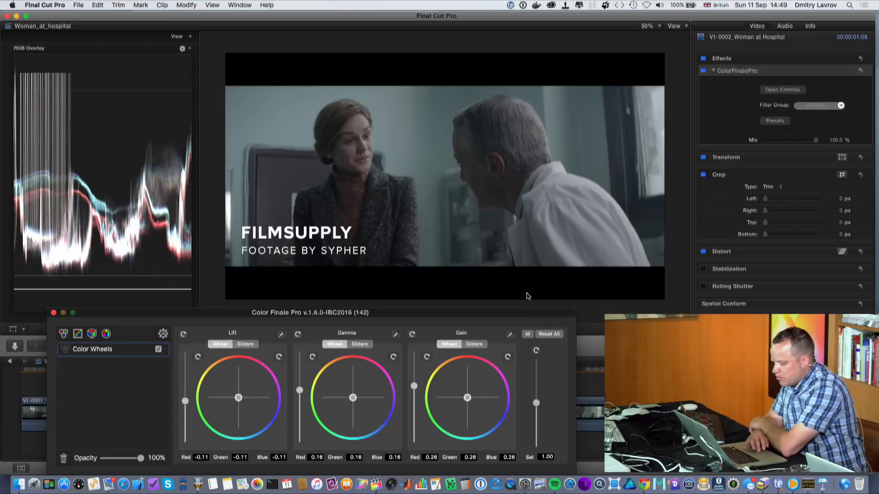
- Pick the highlights with the Gain eyedropper on the man's white shirt
left_click(510, 334)
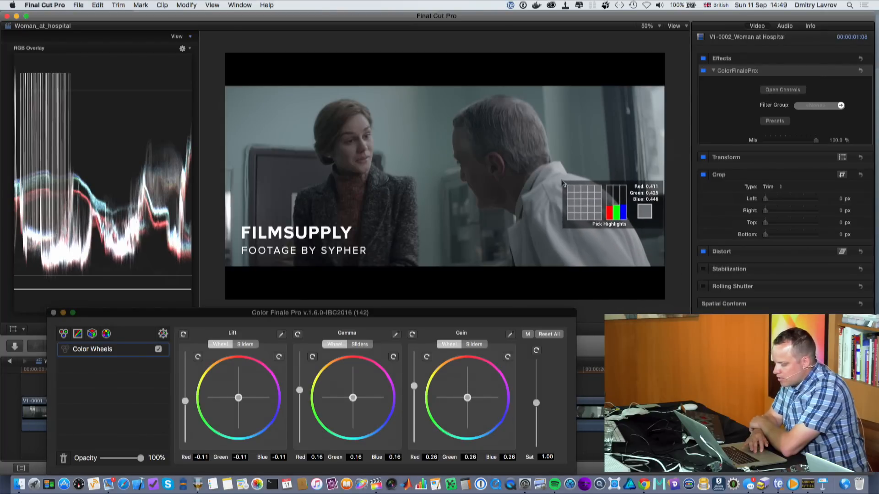
left_click(563, 183)
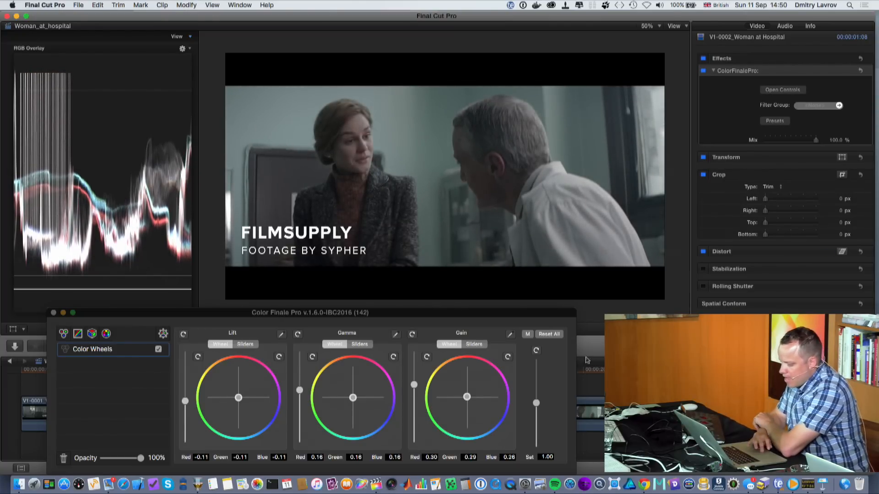
- Raise saturation to about 1.26 and close the Color Finale Pro window
left_click_drag(536, 402, 538, 392)
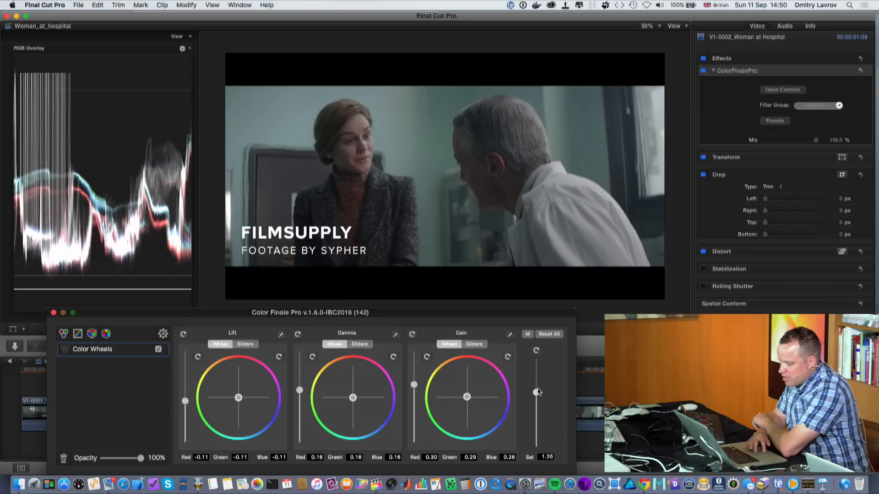
left_click(53, 313)
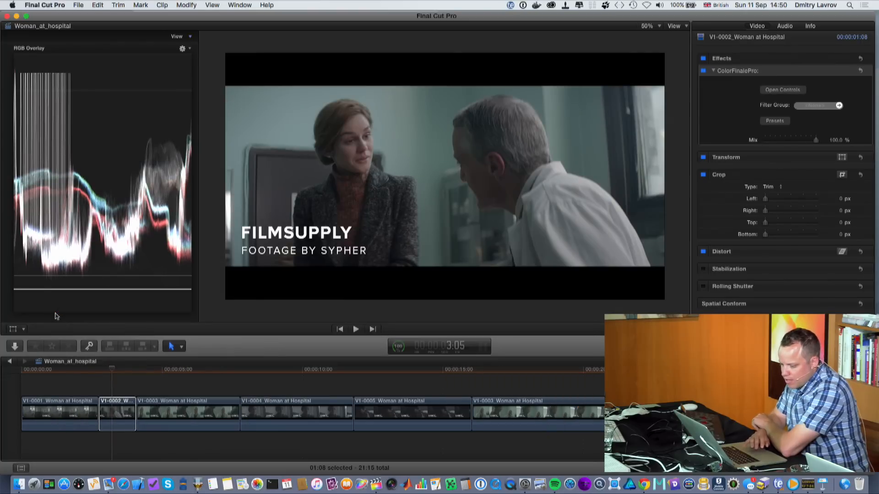
- Open the Color Finale Pro presets and delete the "woman correction" preset
left_click(116, 374)
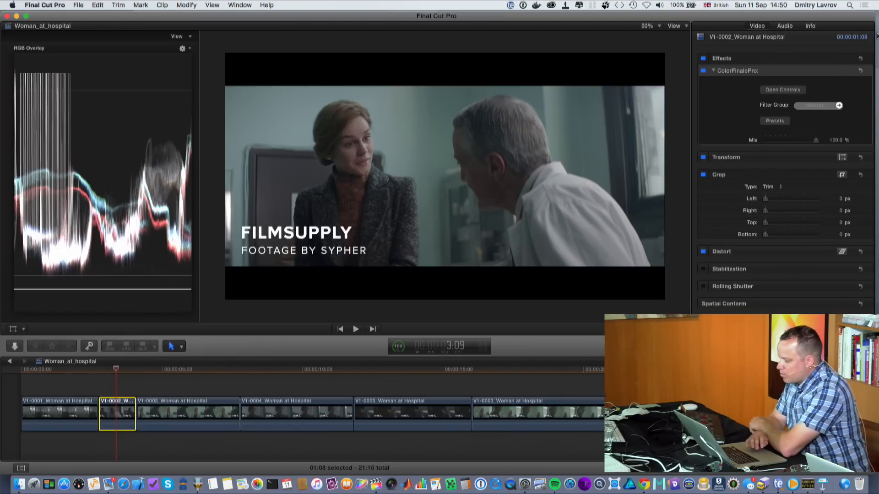
left_click(778, 120)
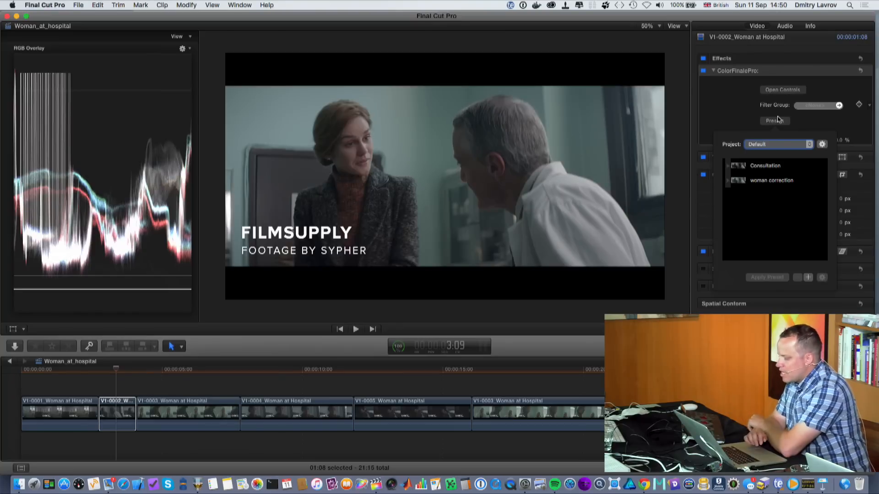
left_click(767, 181)
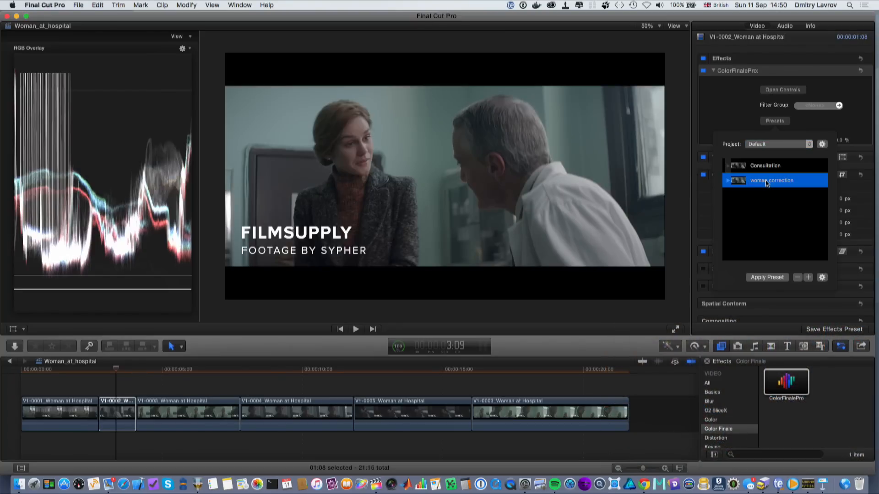
left_click(797, 277)
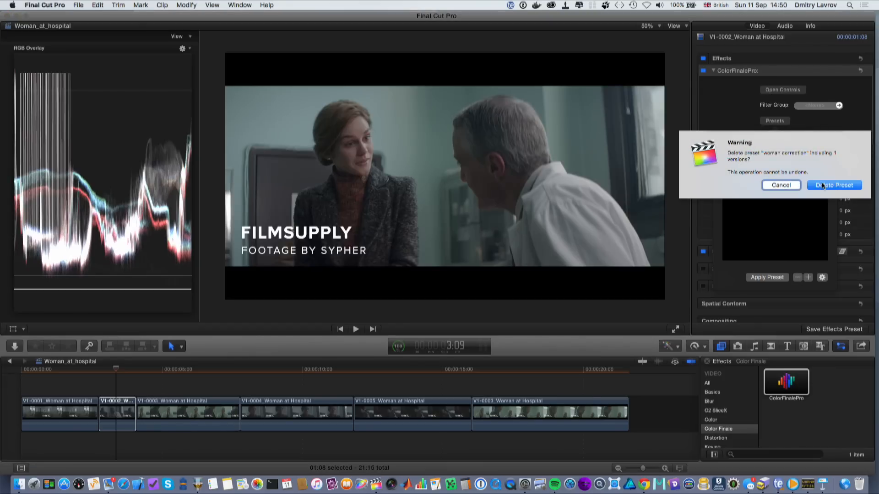
key("Return")
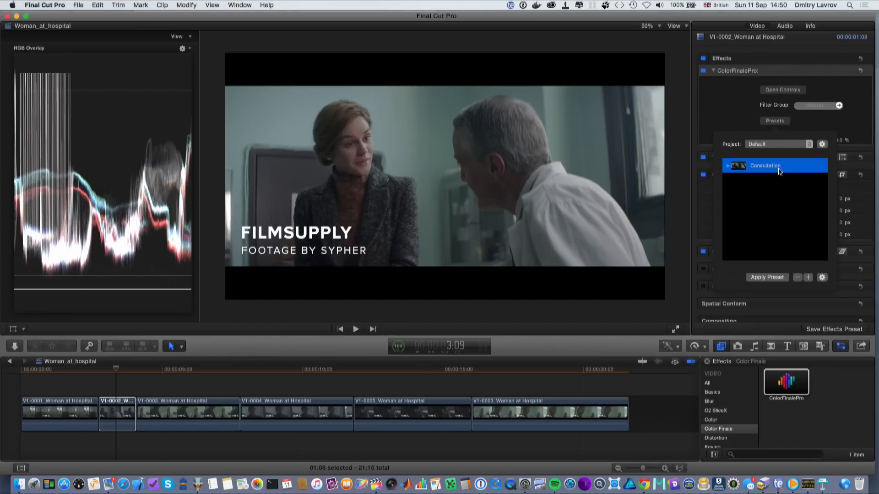
- Delete the Consultation preset as well
left_click(797, 277)
left_click(830, 180)
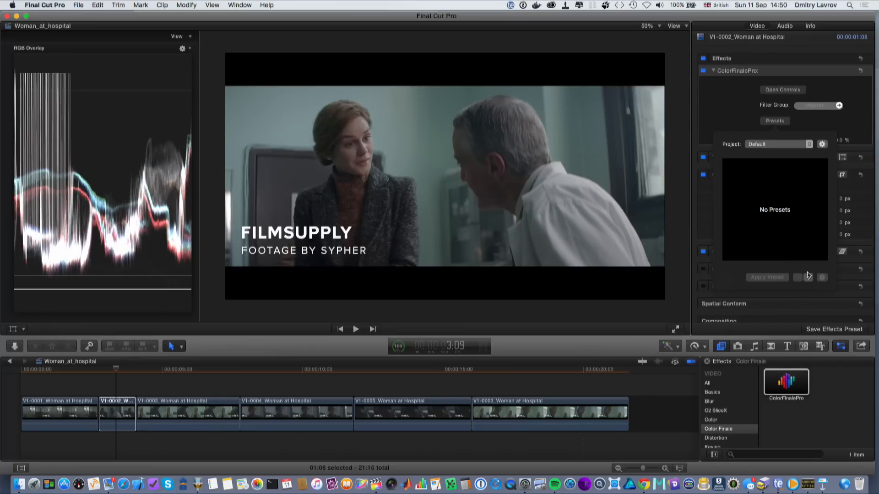
- Save the clip's grade as a new preset named "Correction Woman"
left_click(809, 277)
left_click(814, 287)
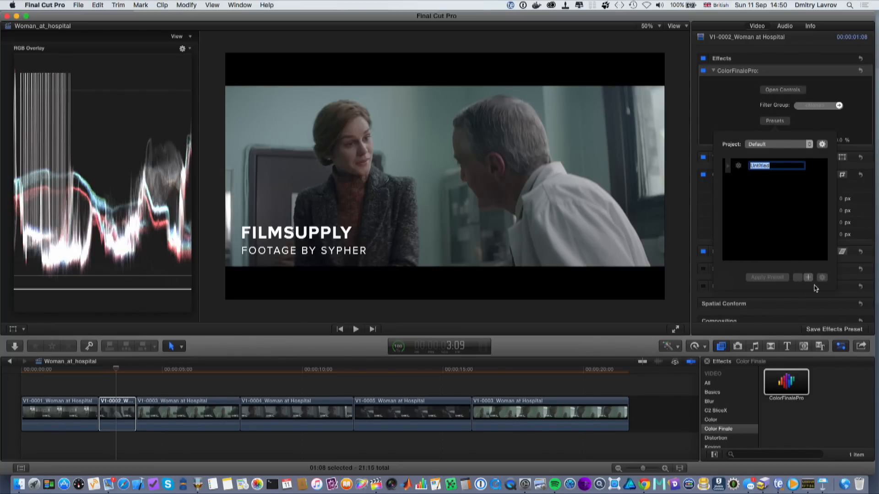
type("Correction Woman")
key("Return")
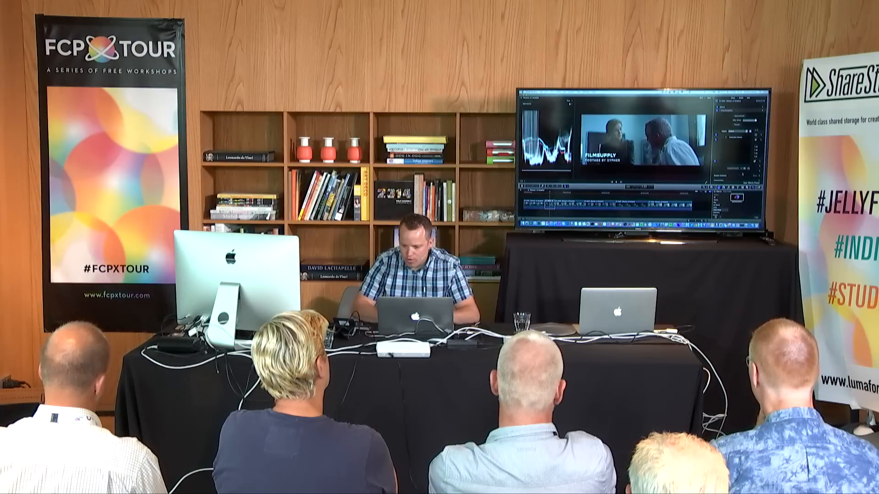
left_click(735, 137)
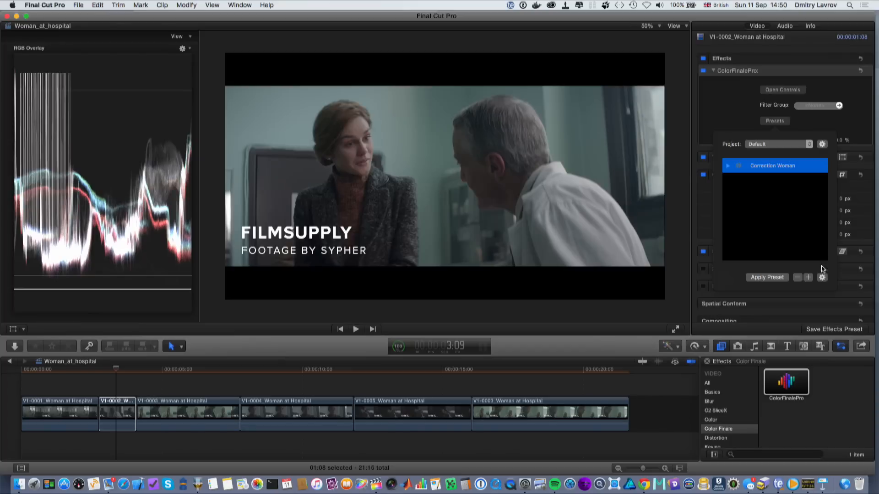
- Apply the Correction Woman preset to the fourth clip, V1-0004, and close the Color Finale Pro window
left_click(822, 277)
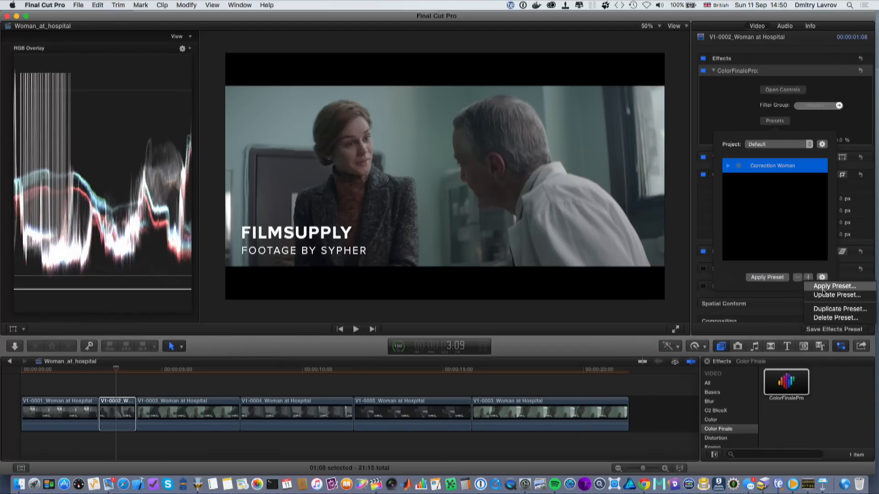
left_click(824, 295)
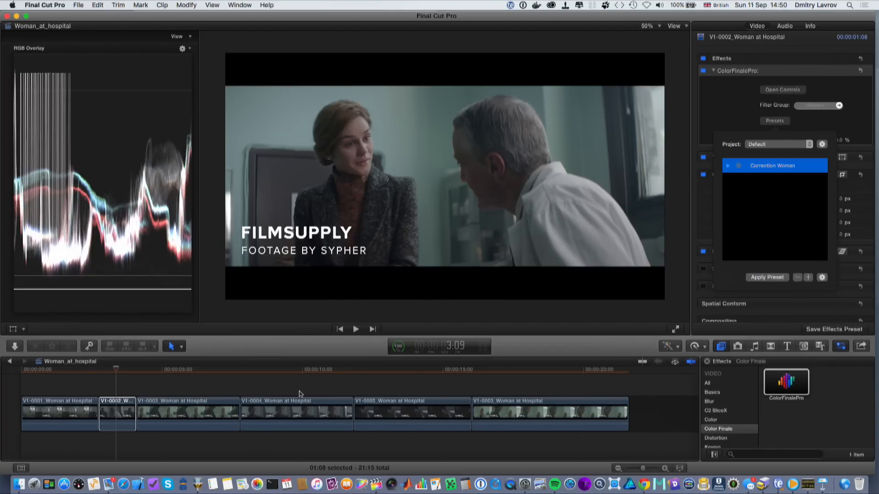
left_click(152, 372)
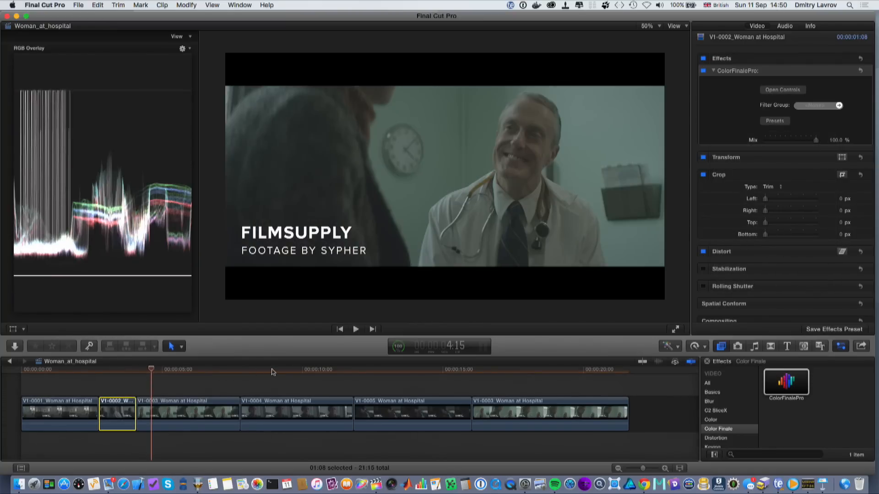
left_click(274, 371)
left_click(284, 410)
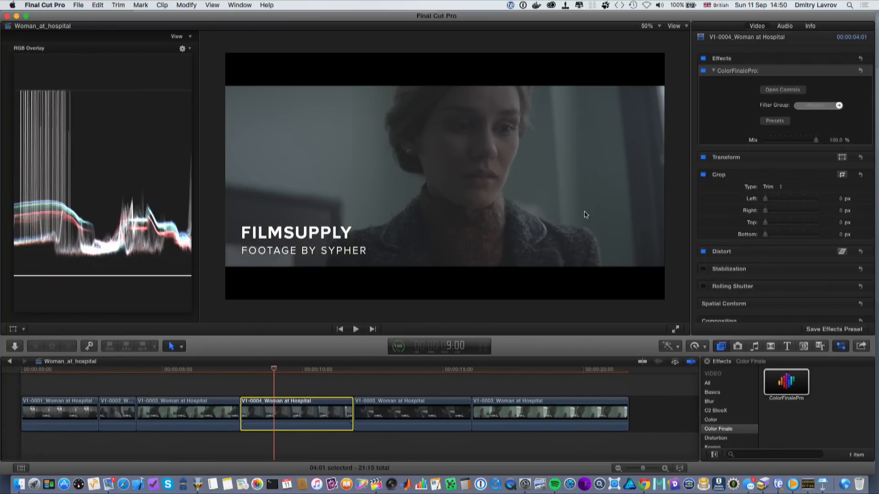
left_click(775, 120)
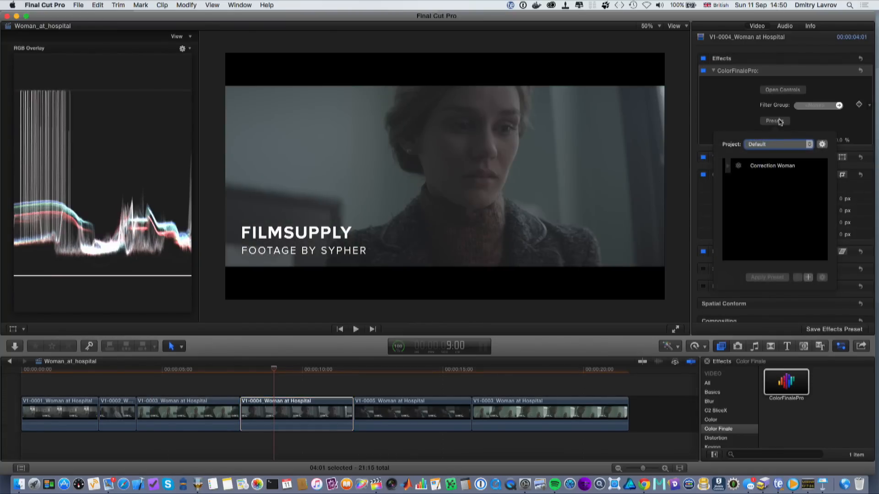
left_click(765, 166)
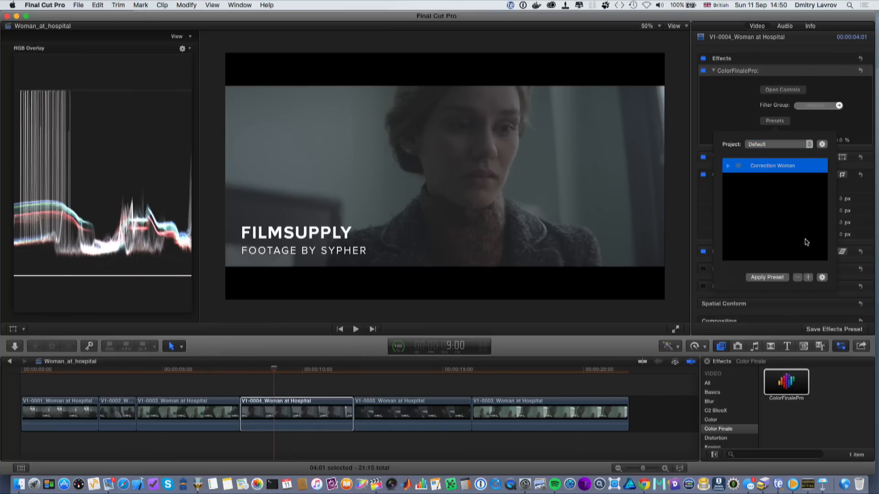
left_click(765, 278)
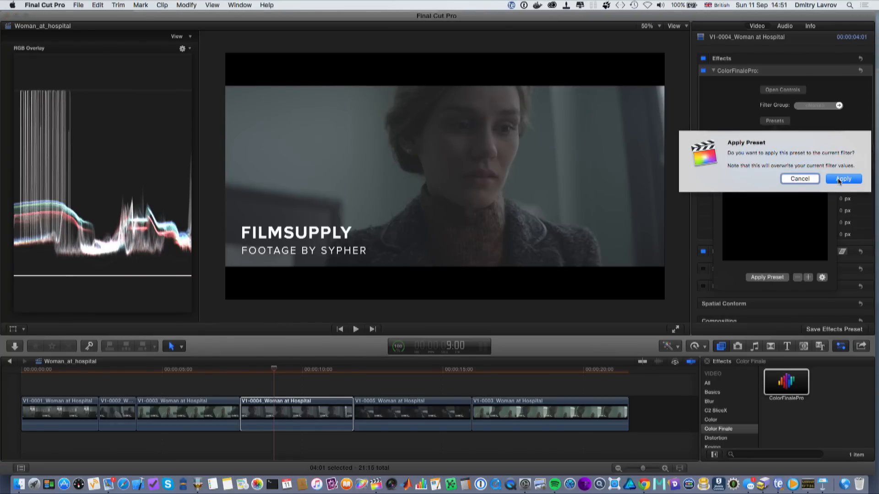
left_click(839, 178)
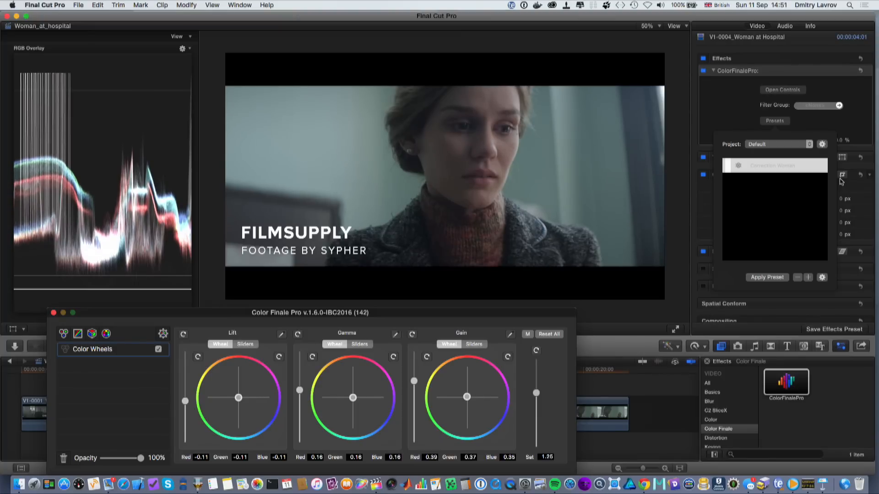
left_click(53, 312)
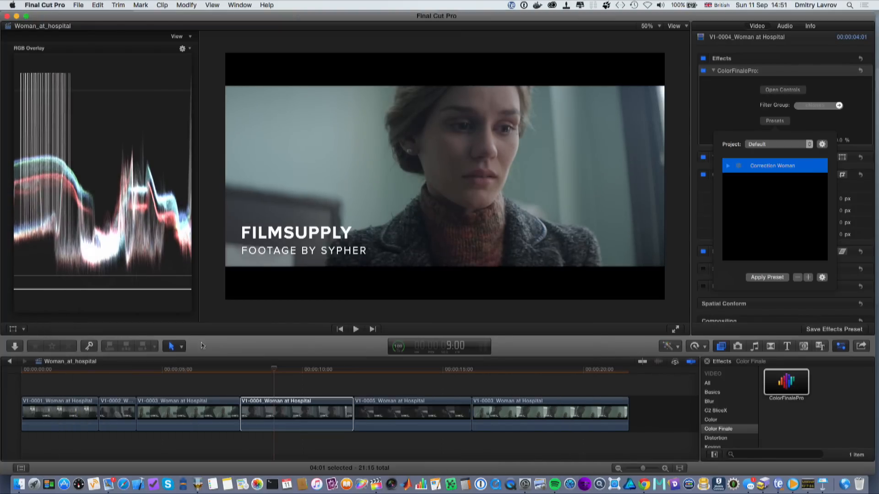
- Scrub across the timeline to compare the graded shots of the scene
left_click(201, 369)
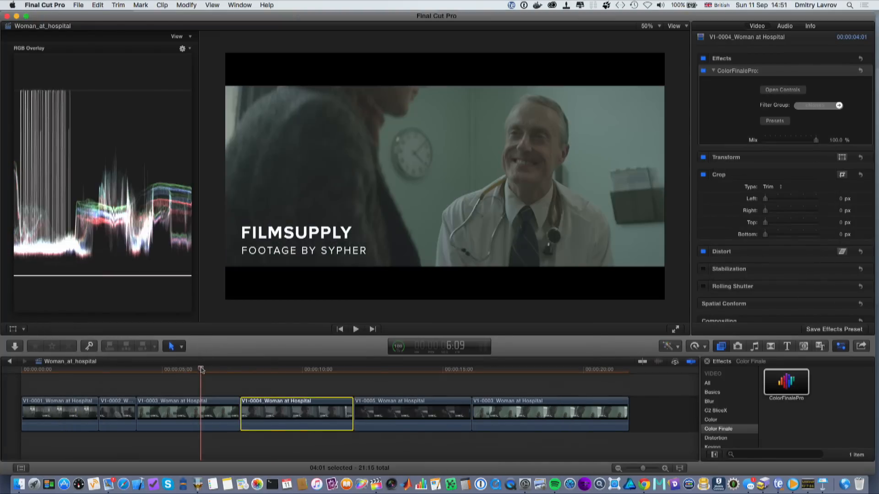
left_click(503, 371)
left_click(195, 371)
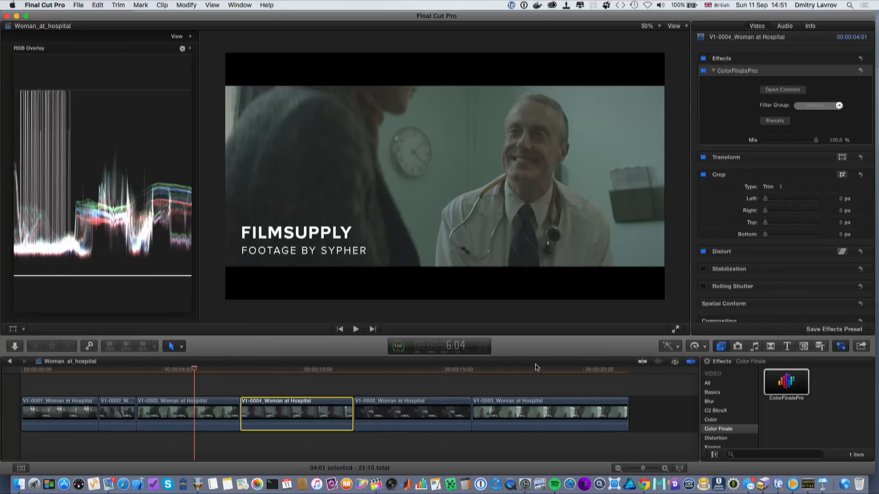
left_click(519, 370)
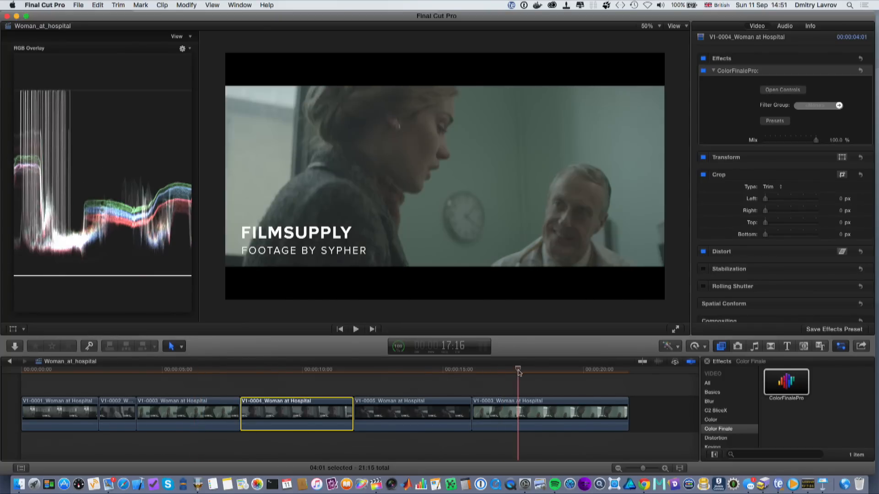
left_click(187, 371)
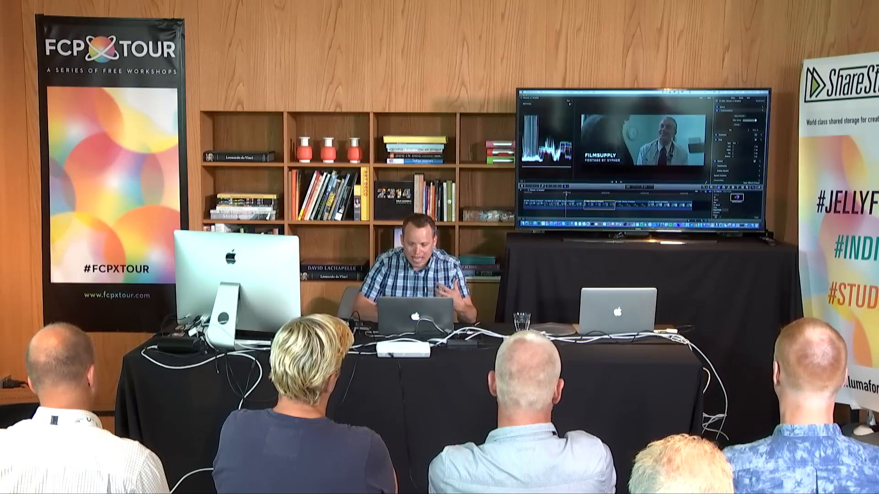
- Delete the Doctor filter group, create a new group named Doctor, and assign the third clip to it
left_click(567, 205)
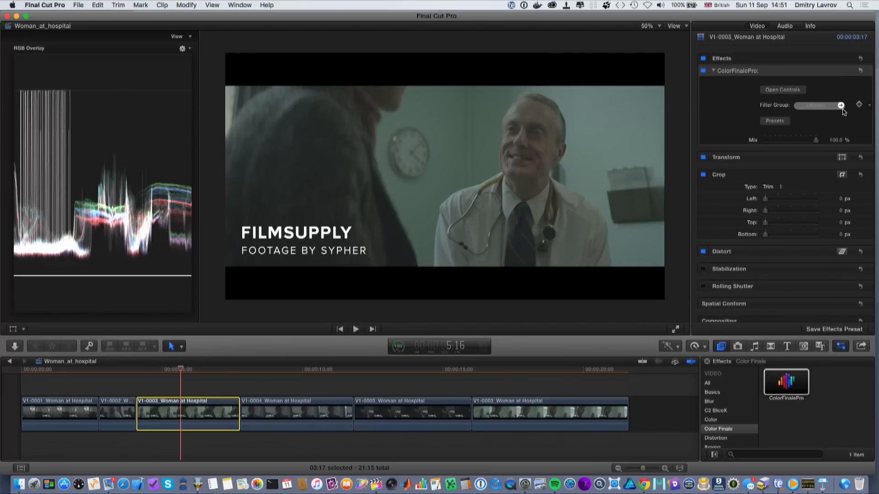
left_click(841, 106)
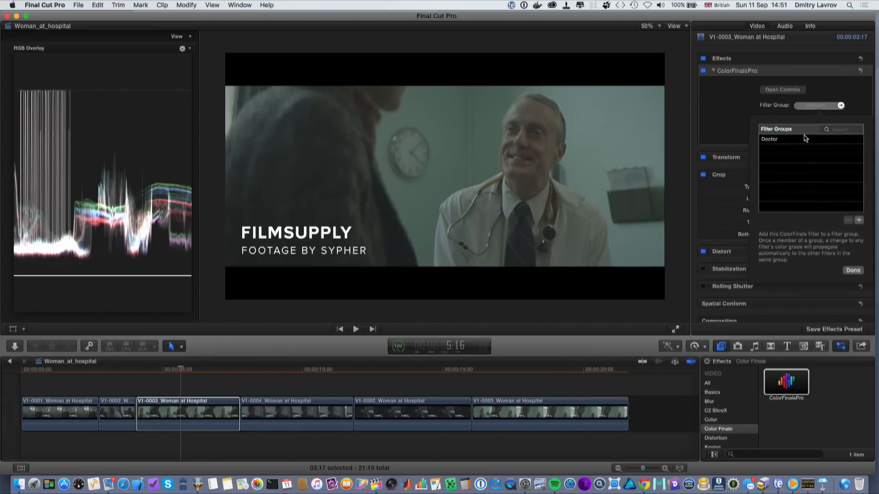
left_click(806, 140)
left_click(848, 221)
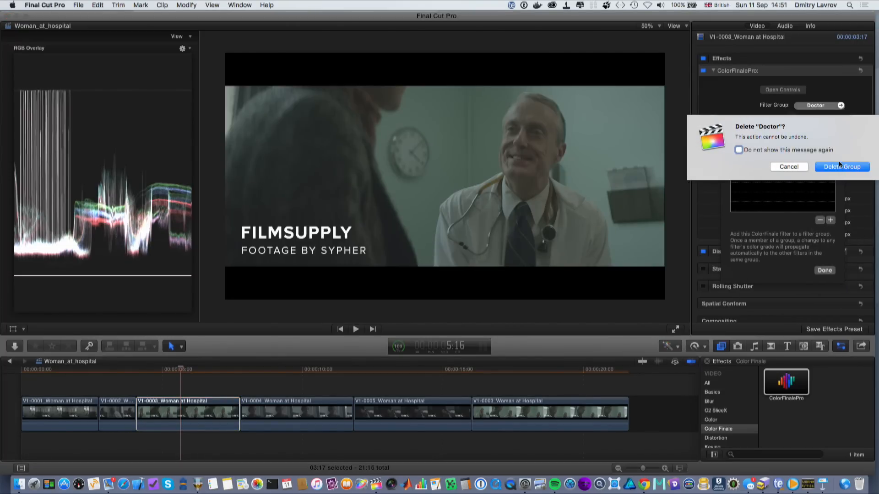
left_click(840, 167)
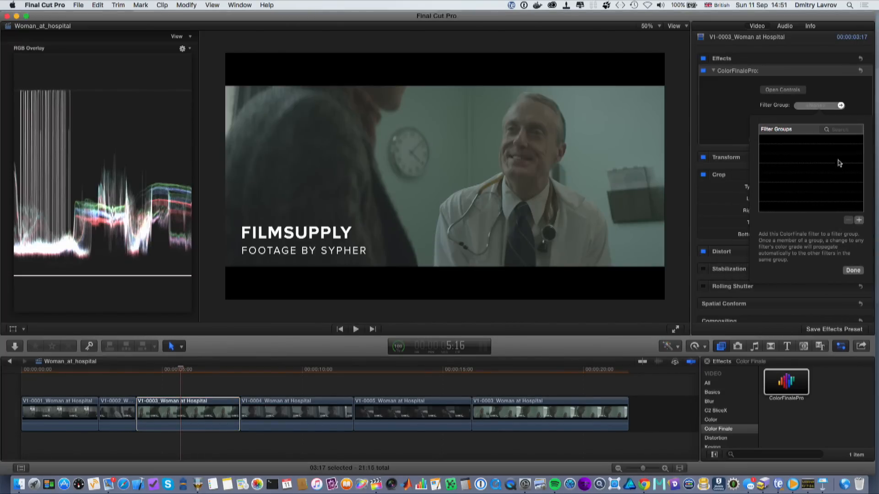
left_click(859, 221)
type("Do")
key("Return")
left_click(852, 270)
left_click(840, 106)
left_click(773, 139)
left_click(812, 116)
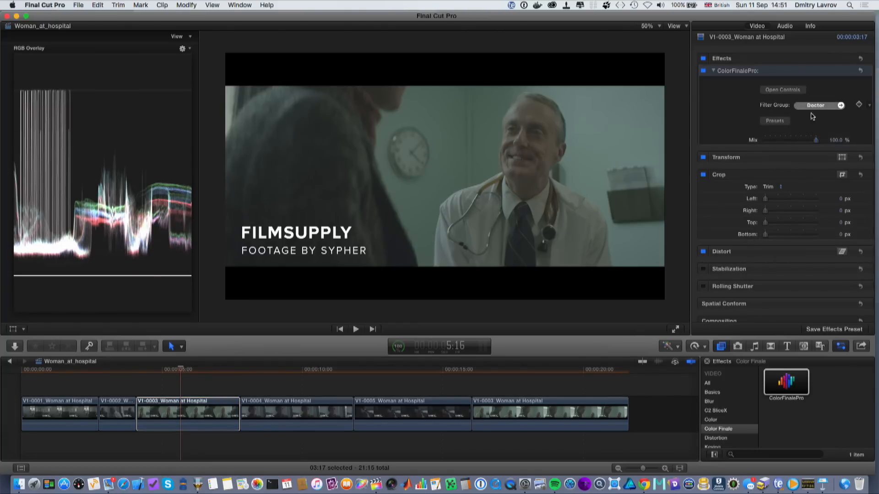
- Add the last clip, V1-0003, to the Doctor filter group
left_click(530, 402)
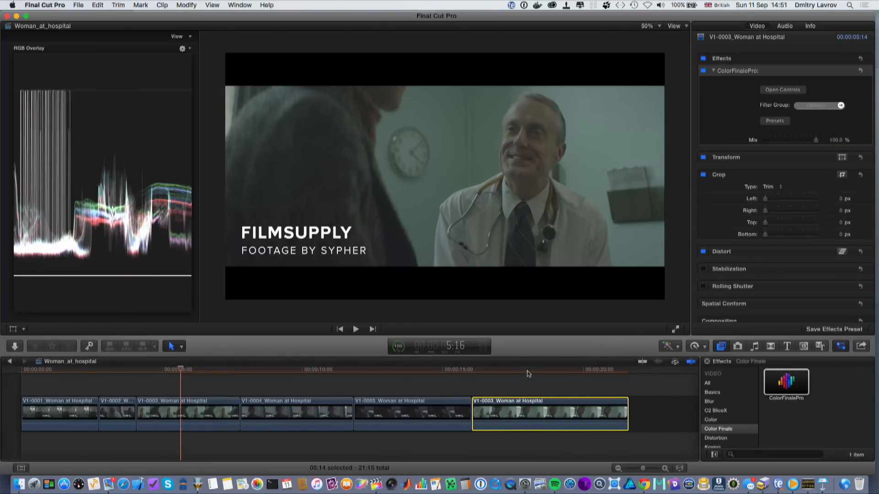
left_click(528, 373)
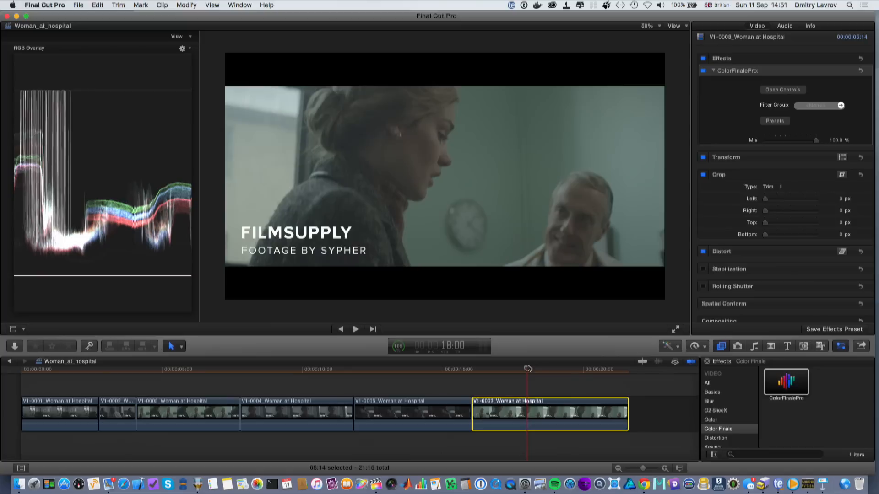
left_click(842, 107)
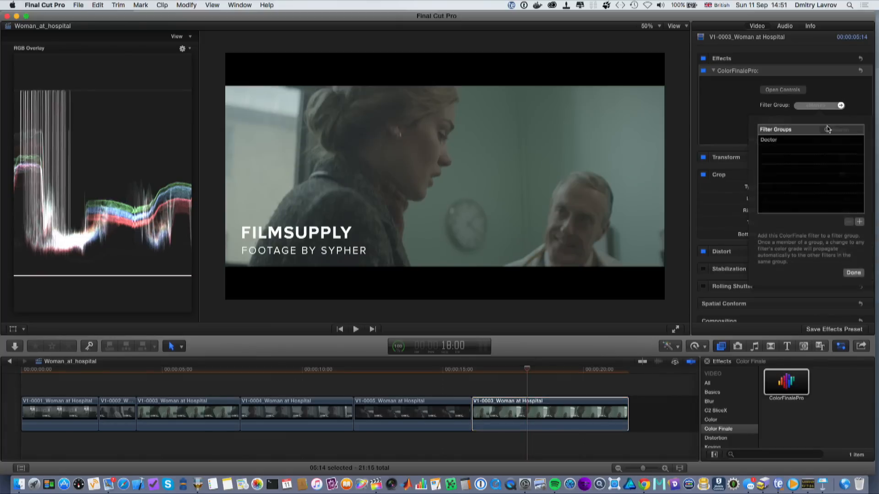
left_click(812, 142)
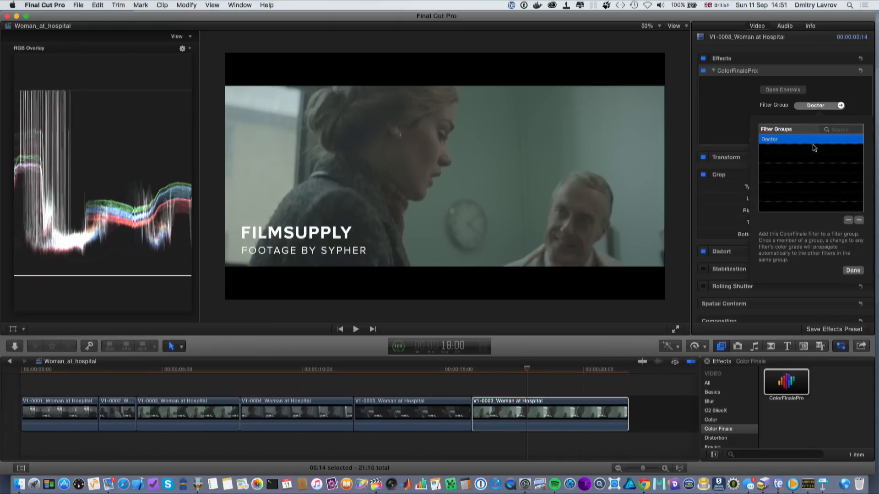
left_click(852, 271)
- Open Color Finale Pro for the doctor clip and pick highlights on his white coat to balance the gain
left_click(203, 376)
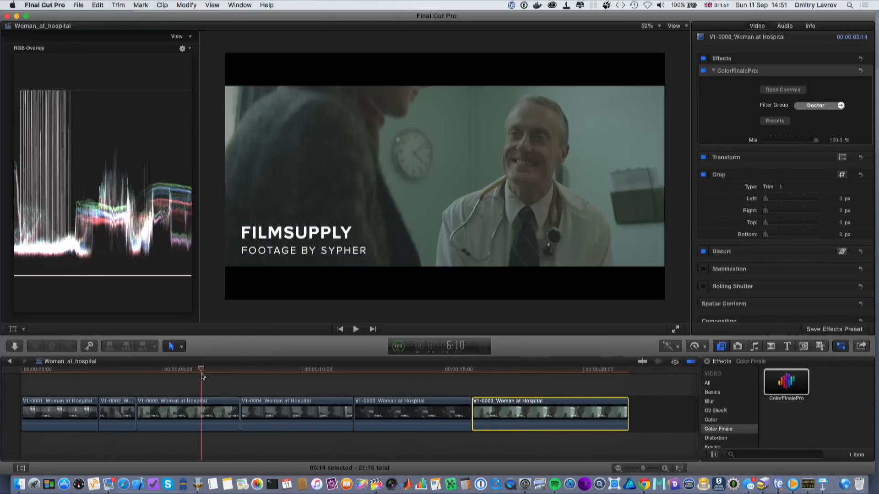
left_click(182, 372)
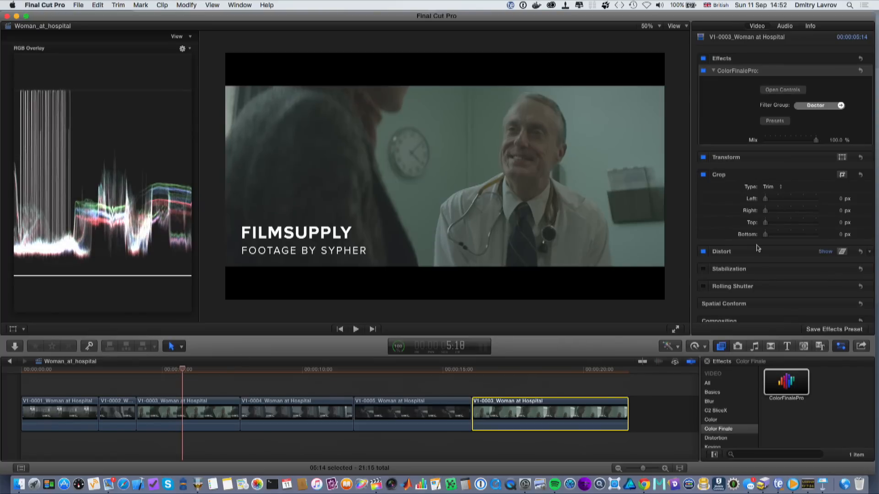
left_click(781, 91)
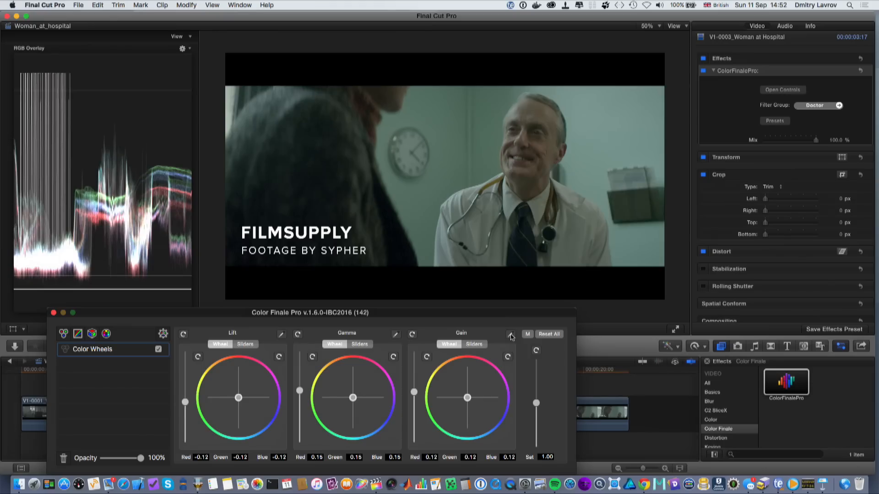
left_click(511, 335)
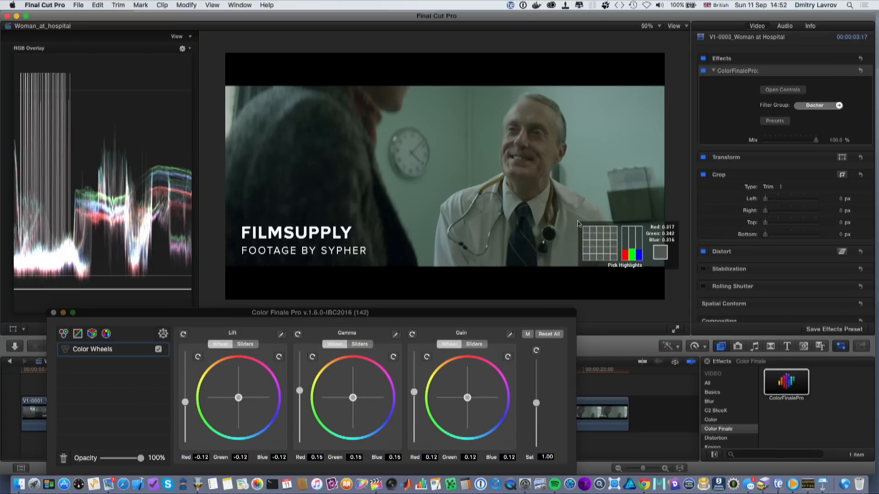
left_click(580, 227)
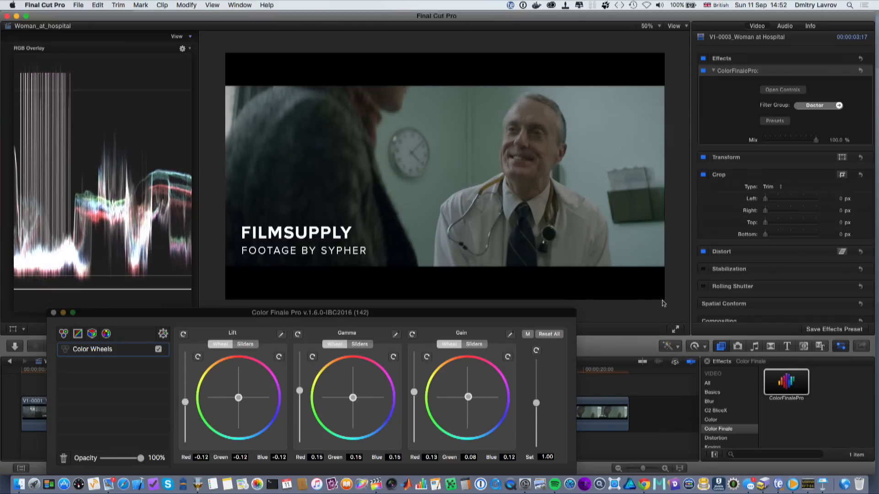
- Add a Curves layer, shape the master curve with a shadow point and a raised midtone point, and close the window
left_click(77, 334)
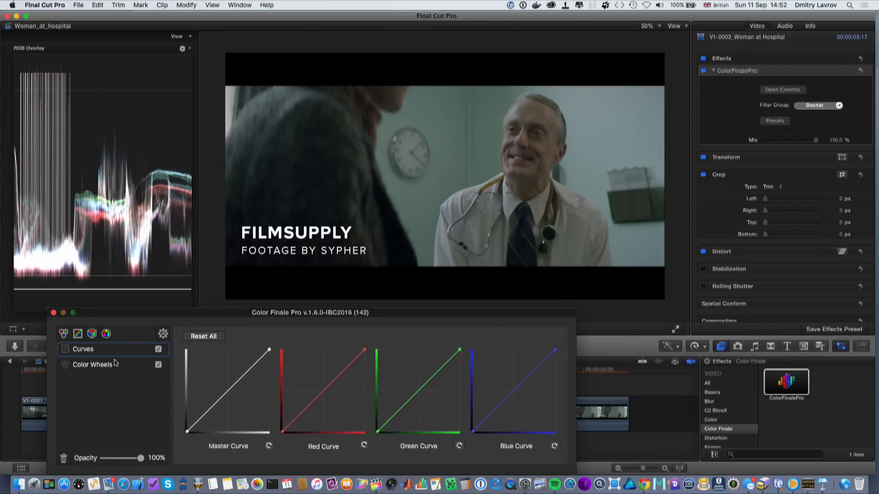
left_click_drag(201, 414, 204, 417)
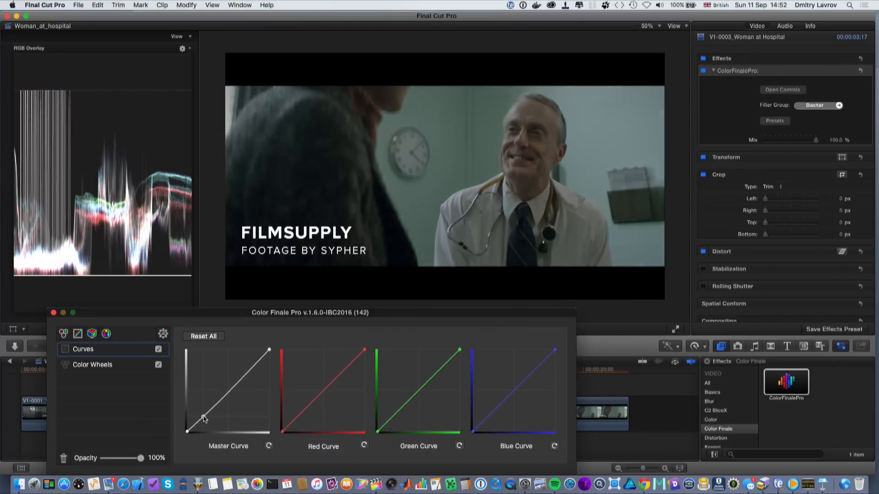
left_click_drag(241, 379, 236, 379)
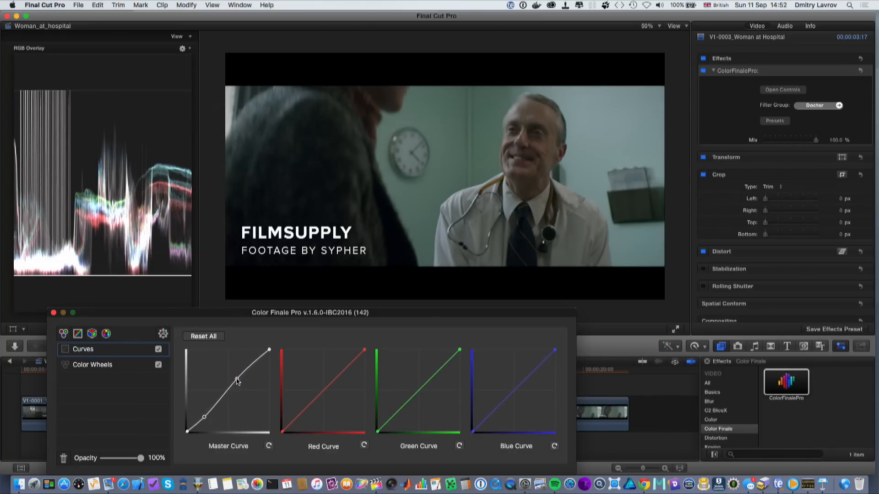
left_click(54, 313)
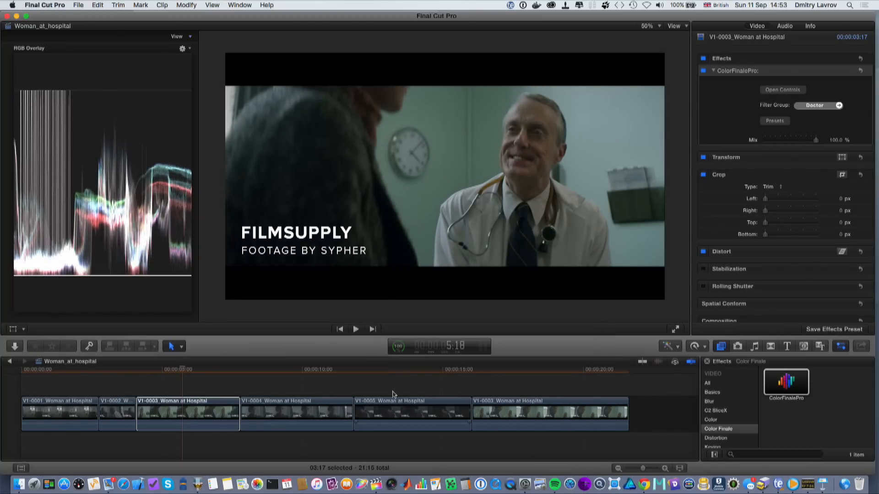
- Open the last clip's Color Finale Pro controls to inspect its Curves and Color Wheels layers
left_click(488, 385)
left_click(523, 373)
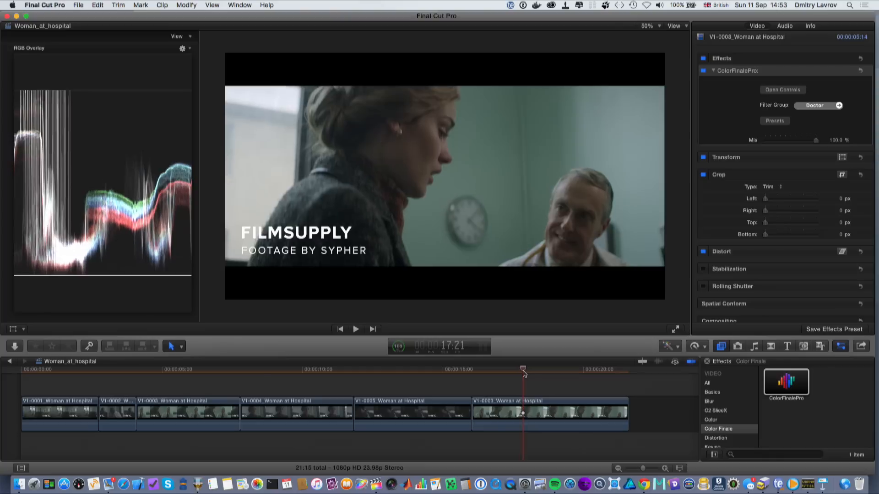
left_click(529, 404)
left_click(786, 90)
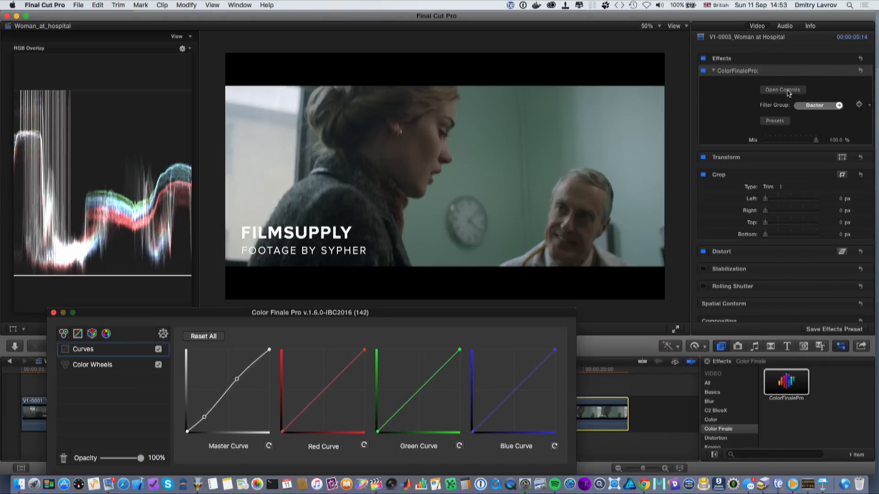
left_click(98, 366)
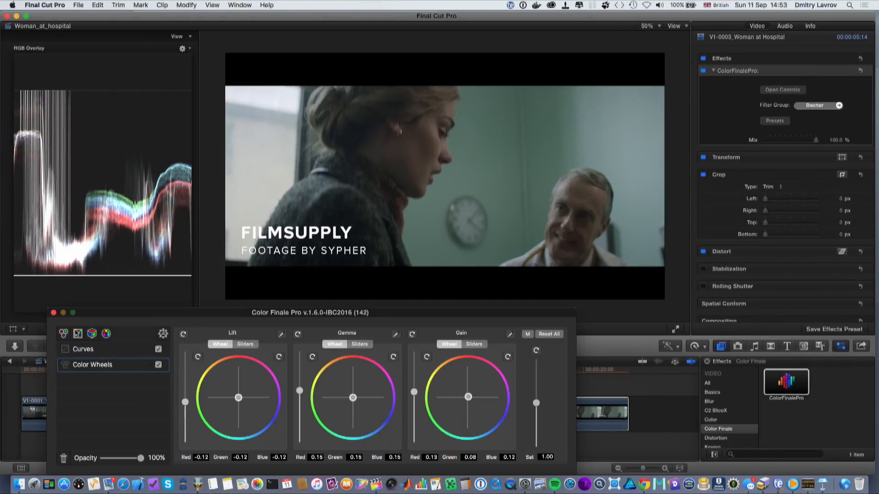
left_click(53, 313)
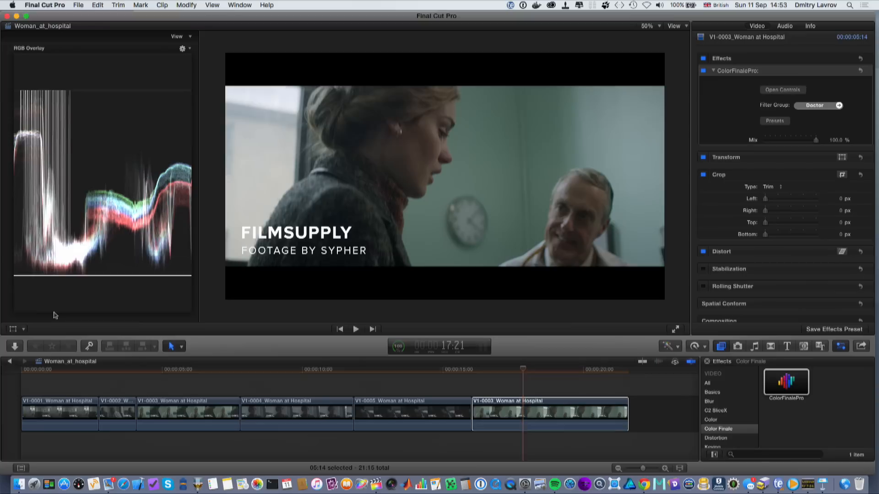
- Select clip V1-0005 and apply the Correction Woman preset to it, confirming the overwrite, then close the grading window
left_click(399, 370)
left_click(397, 408)
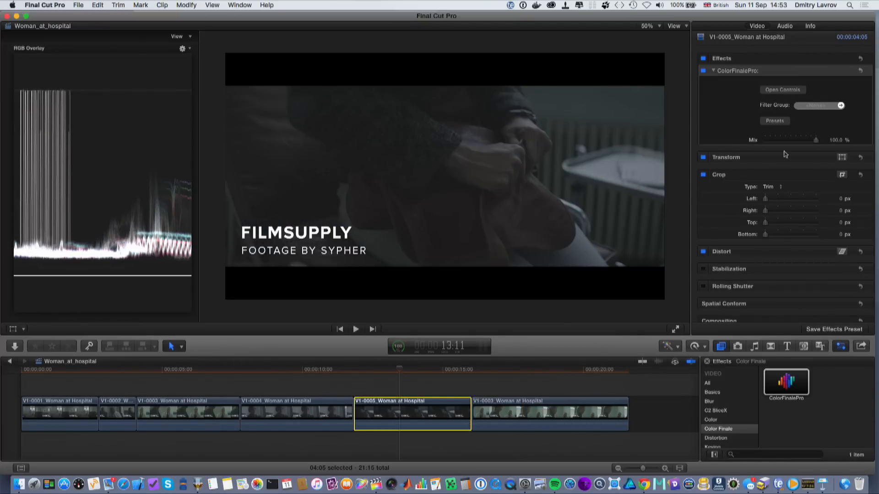
left_click(777, 121)
left_click(766, 166)
left_click(773, 277)
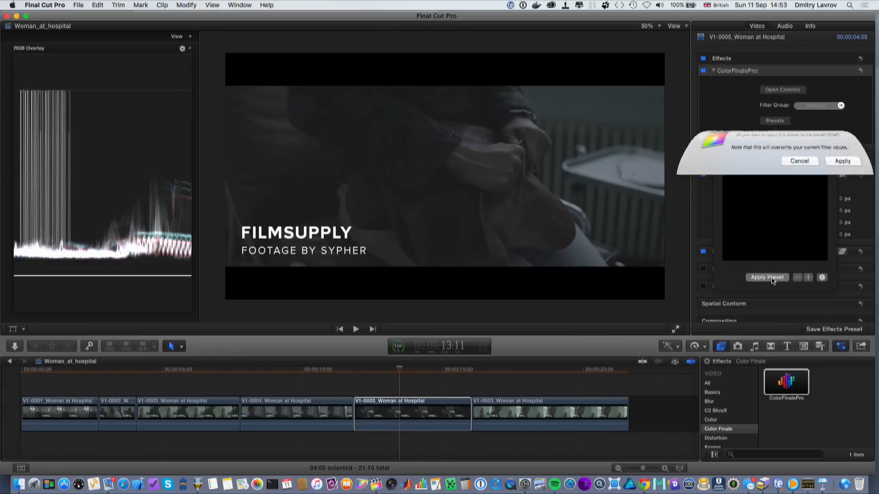
left_click(844, 179)
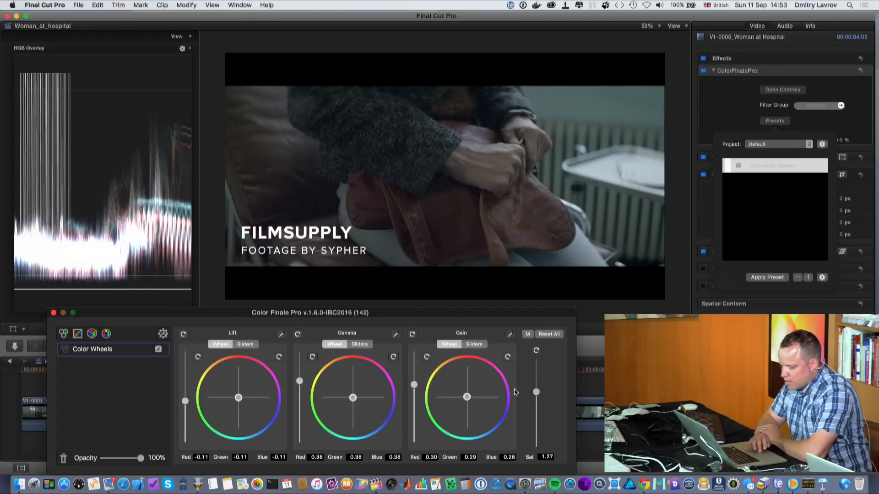
left_click(54, 313)
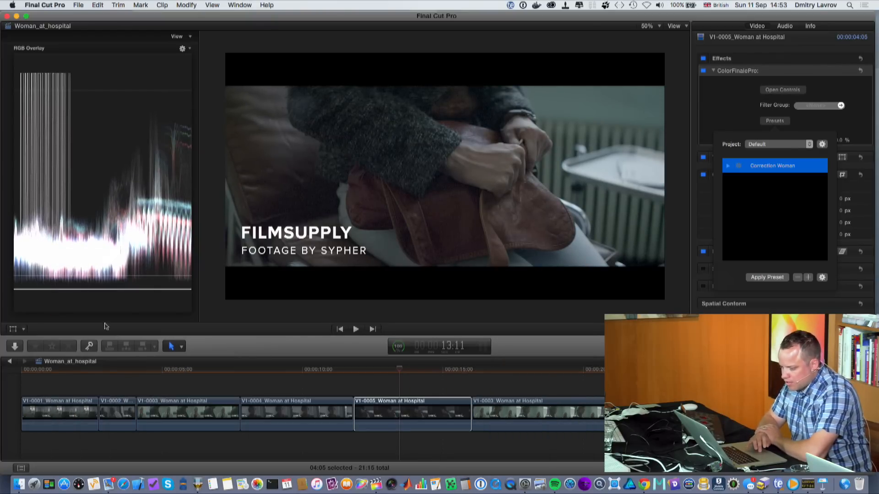
- Open Color Finale Pro for clip V1-0002 and nudge its gain wheel slightly warmer
left_click(281, 365)
left_click(209, 370)
left_click_drag(208, 378, 183, 405)
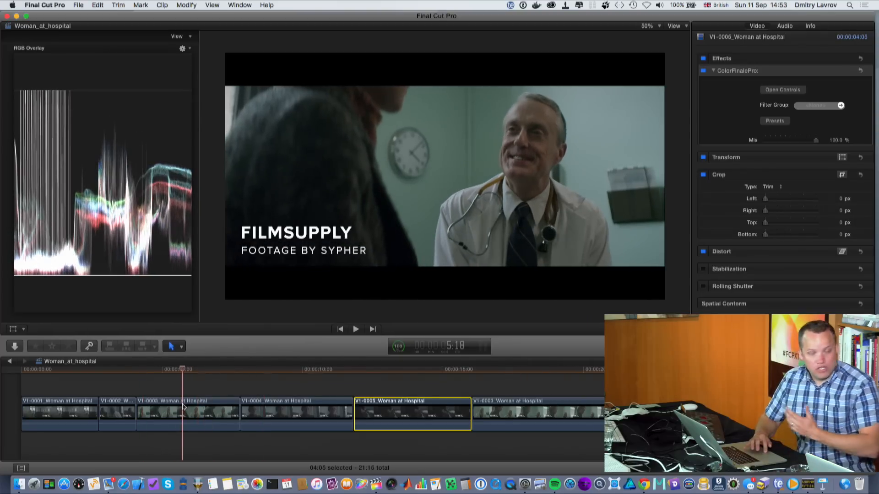
left_click_drag(183, 405, 121, 407)
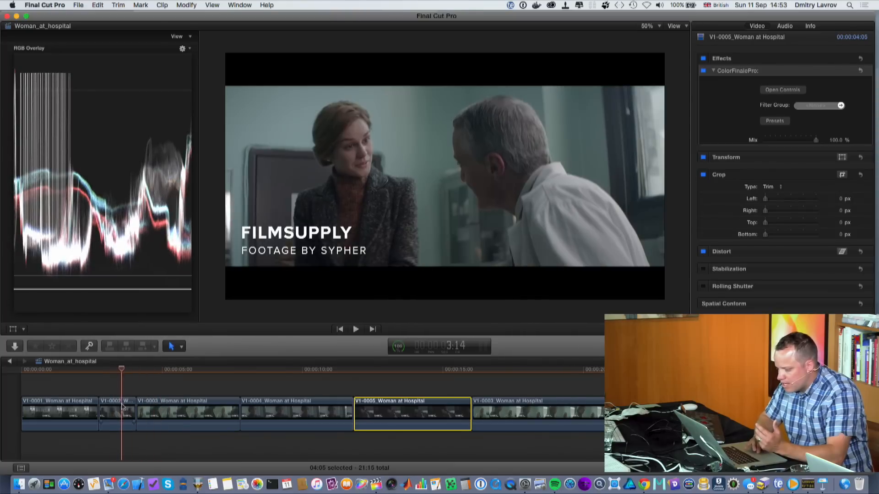
left_click(778, 91)
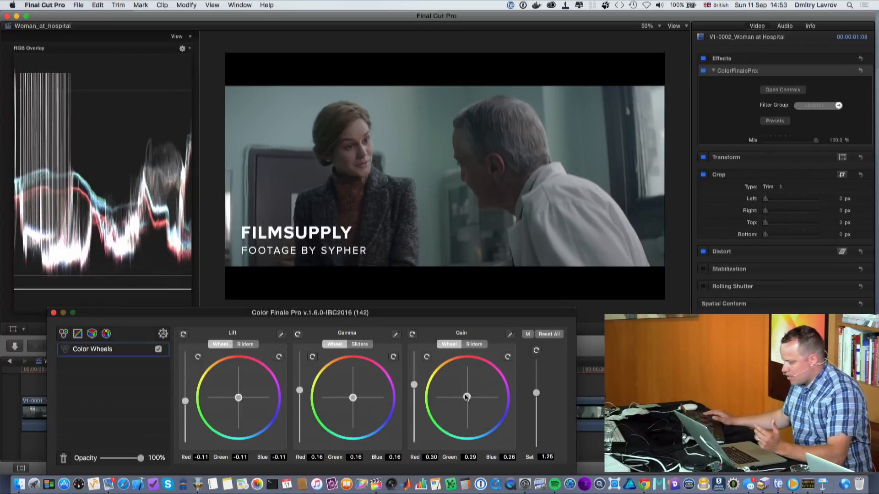
left_click_drag(467, 397, 466, 397)
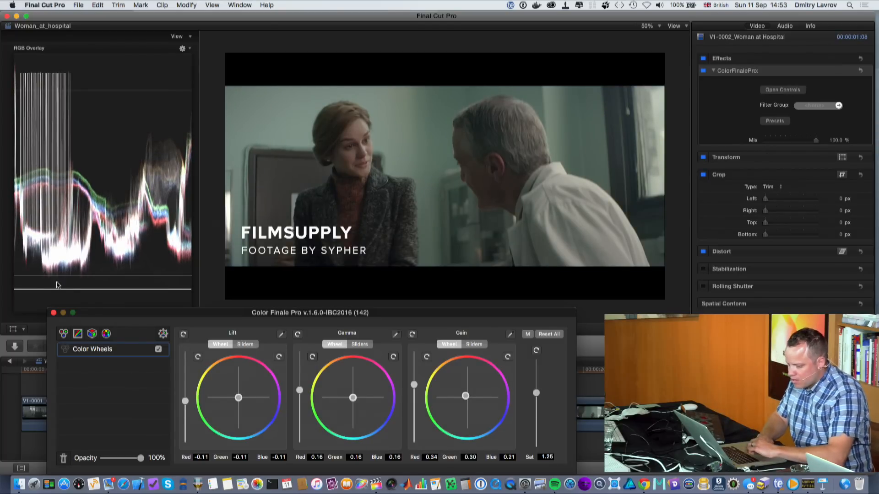
left_click(53, 313)
- Compare the neighbouring clips, then open Color Finale Pro for clip V1-0004 and nudge its gain wheel warmer
left_click(146, 373)
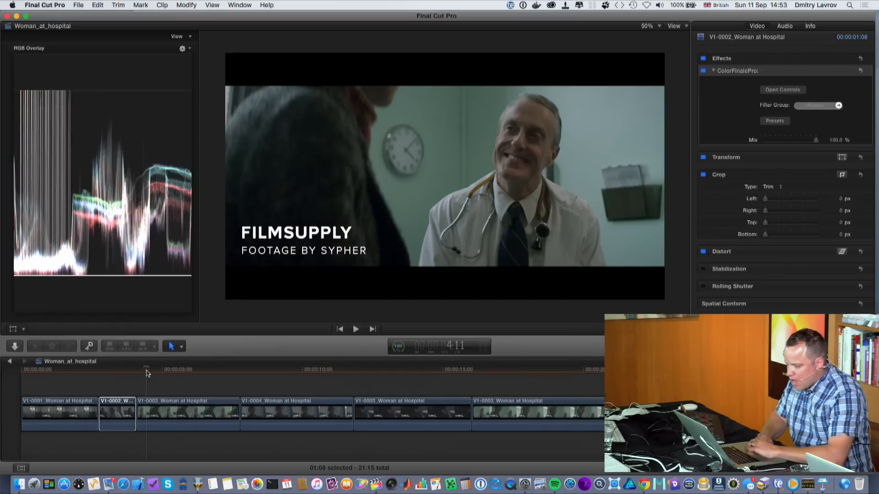
left_click(124, 372)
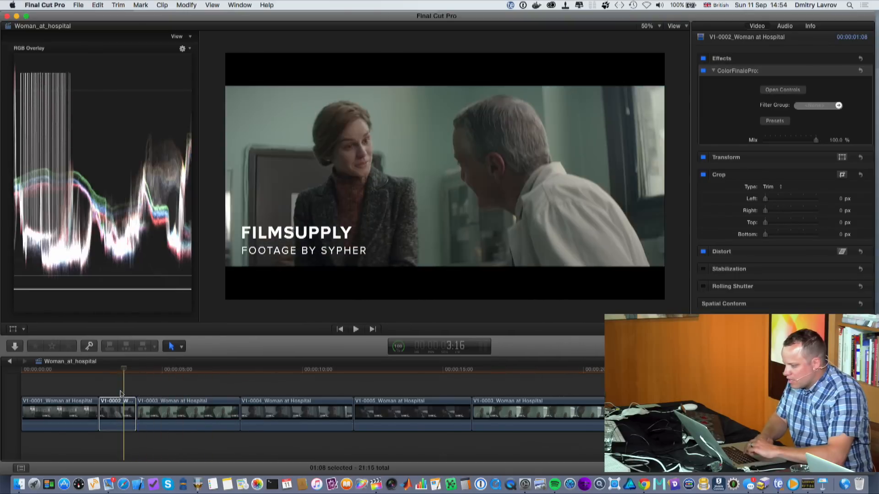
left_click(167, 406)
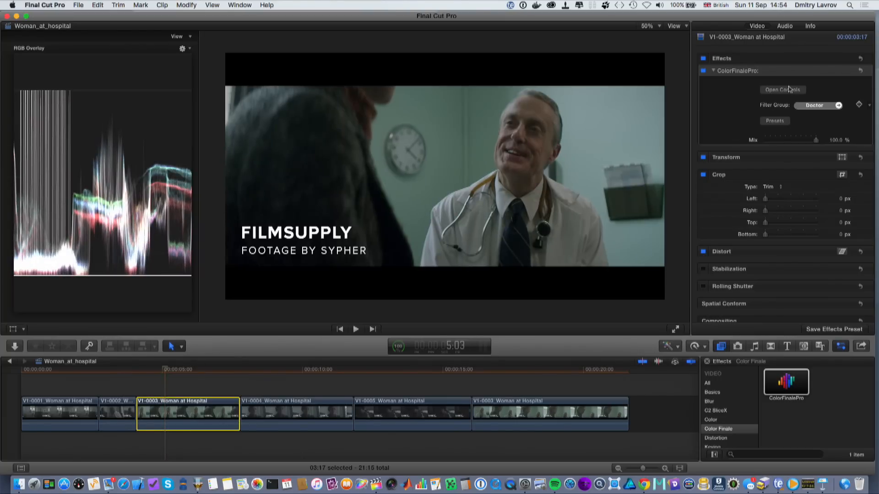
left_click(113, 409)
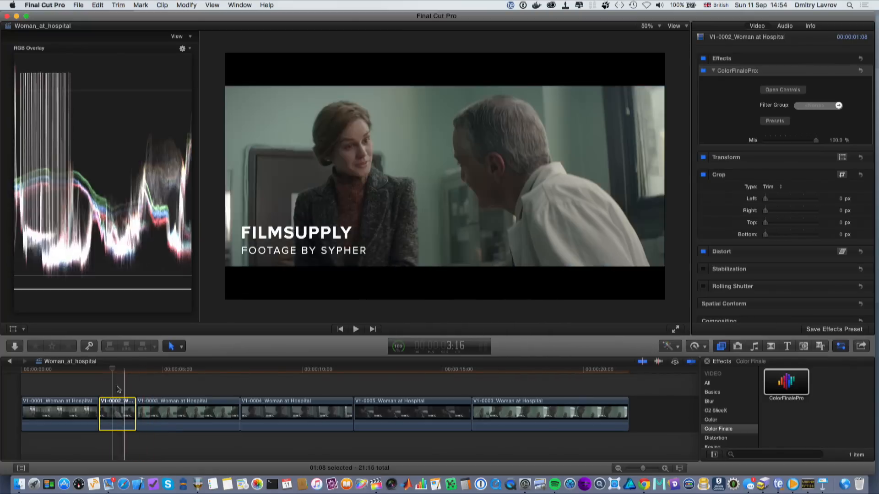
left_click(287, 404)
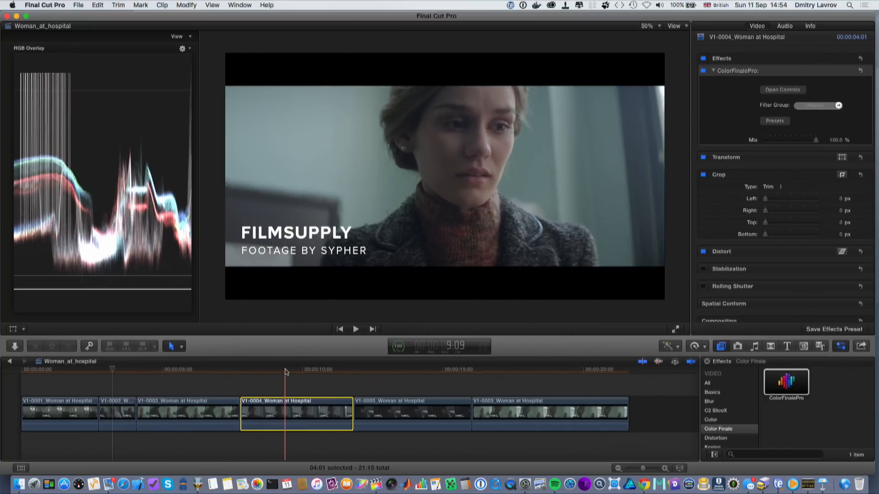
left_click(778, 90)
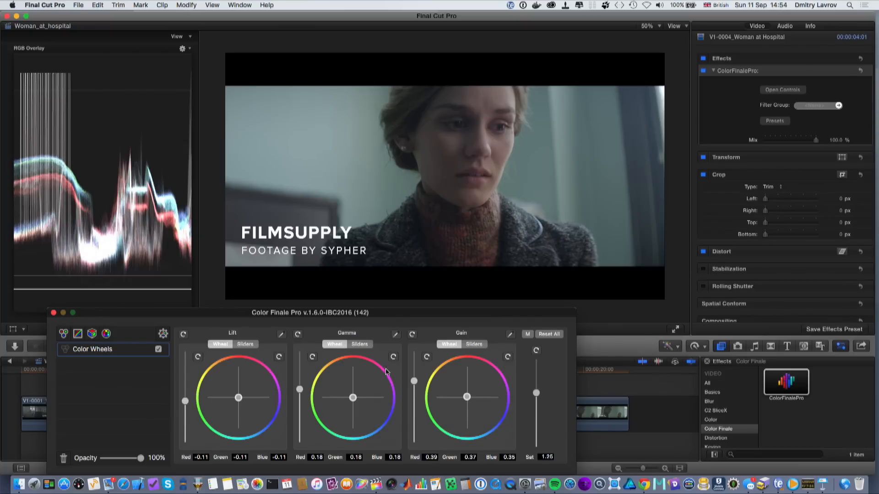
left_click(431, 374)
left_click(430, 374)
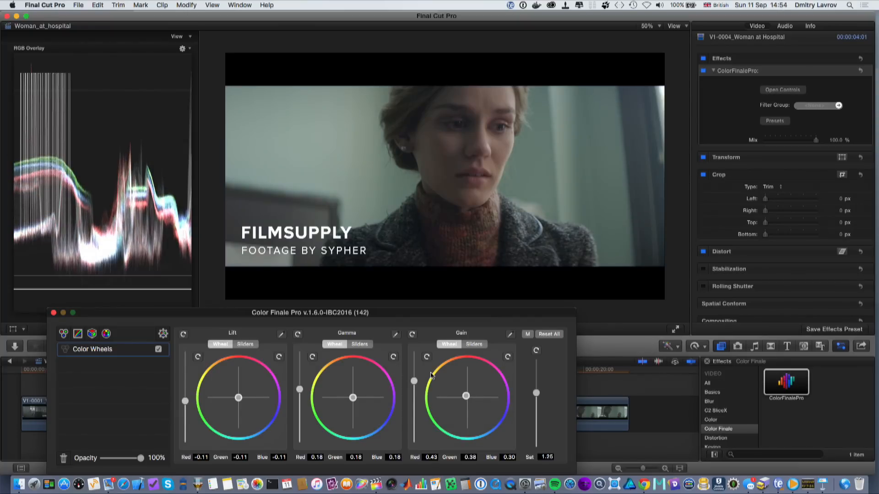
left_click(53, 313)
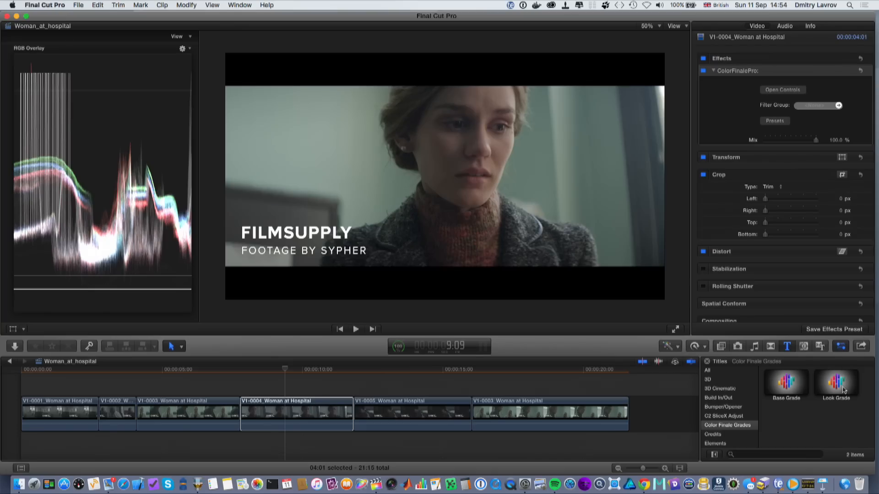
- Place a Look Grade title above the clips and extend it across the whole timeline
left_click_drag(844, 390, 24, 398)
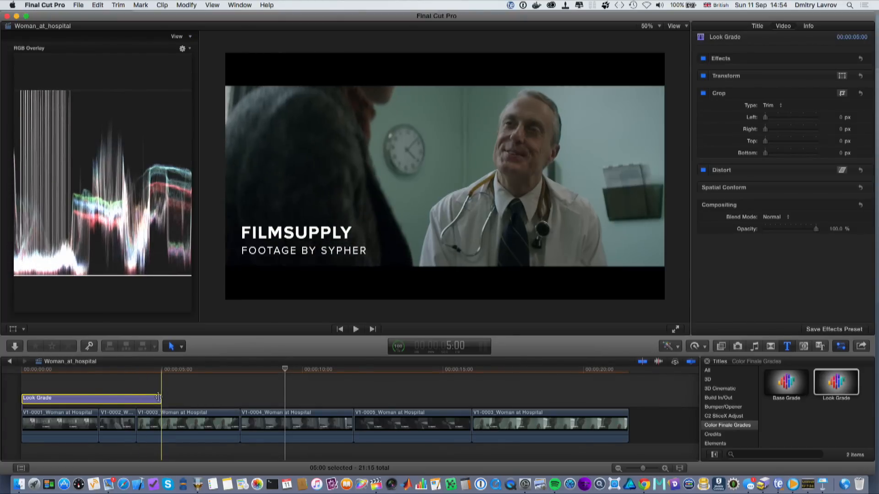
left_click_drag(159, 397, 628, 400)
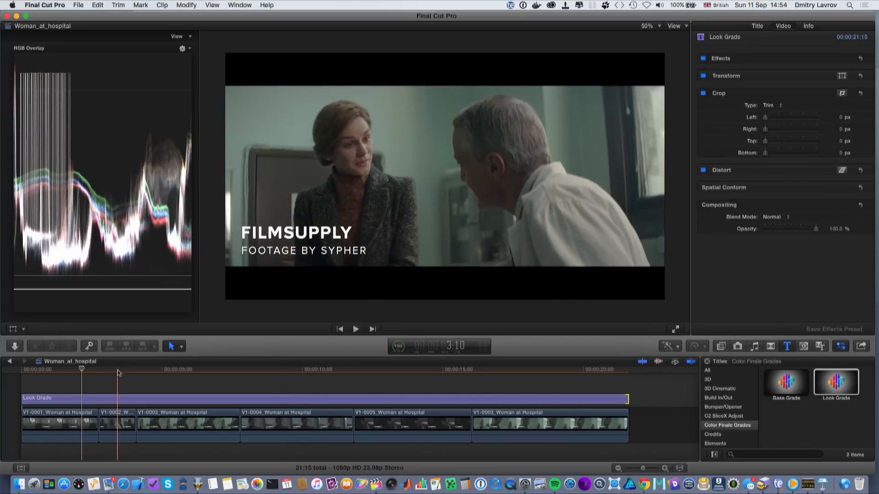
- Apply the ColorFinalePro effect to the Look Grade layer
left_click(119, 397)
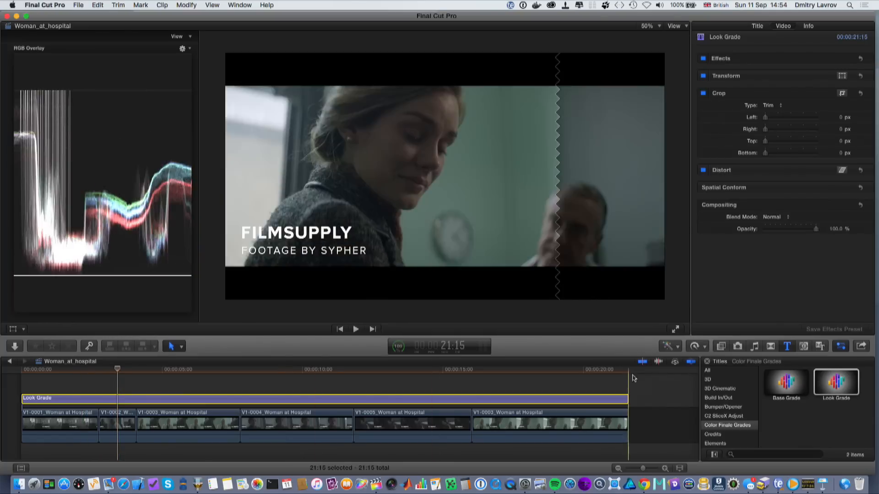
left_click(721, 346)
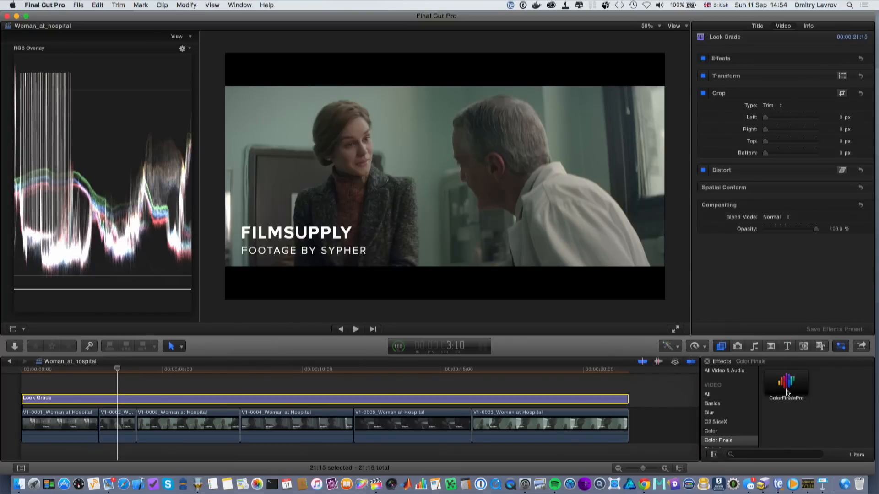
left_click_drag(786, 391, 588, 403)
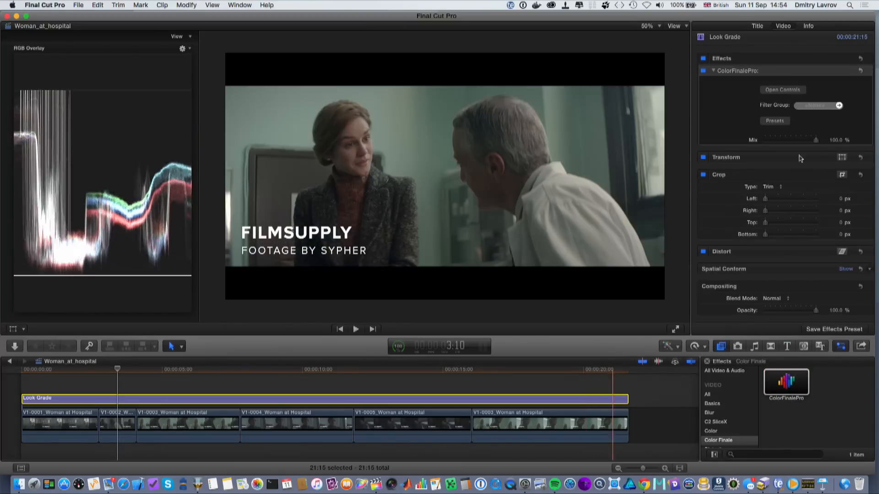
- Open the Look Grade's Color Finale Pro controls, add a LUT Utility layer and enable the LUT Gallery
left_click(796, 90)
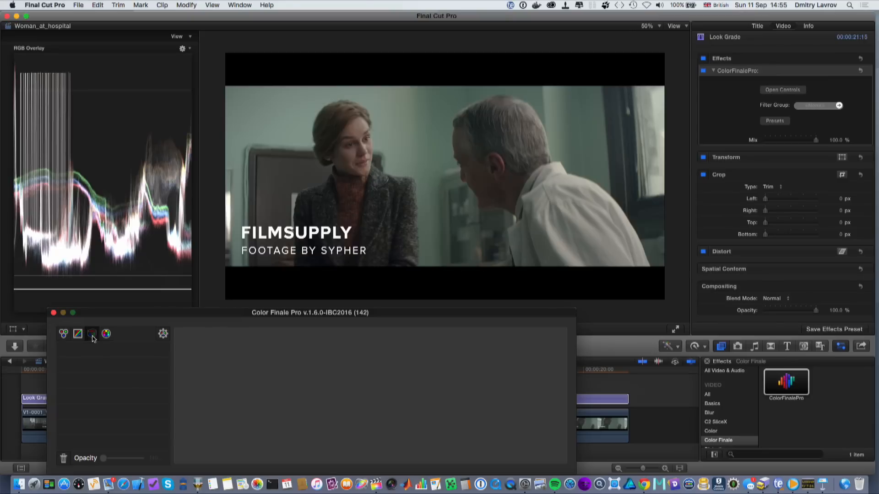
left_click(92, 334)
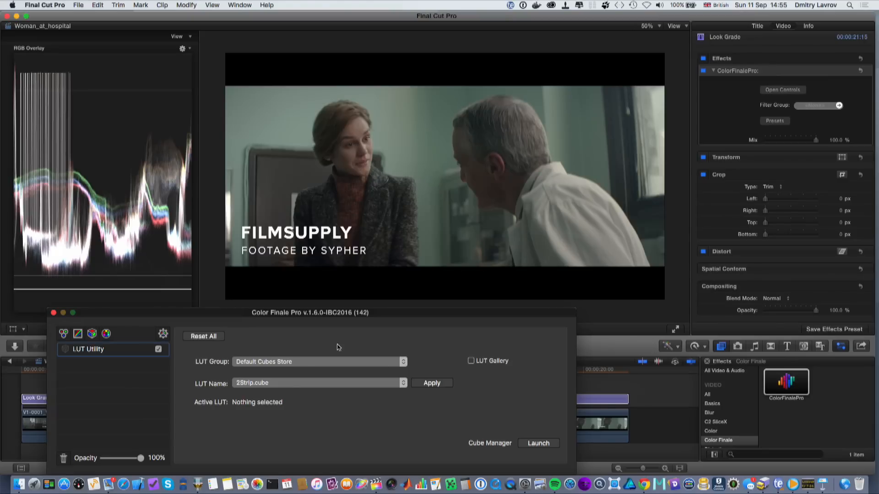
left_click(471, 361)
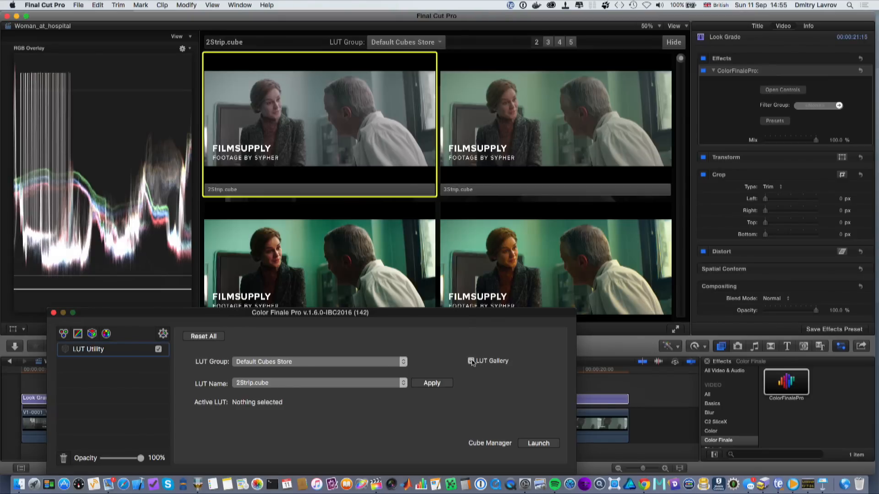
- Switch the LUT gallery to the ASCEND group, browse its thumbnails, and apply the ASCEND - Café Au Lait.cube LUT
left_click(439, 43)
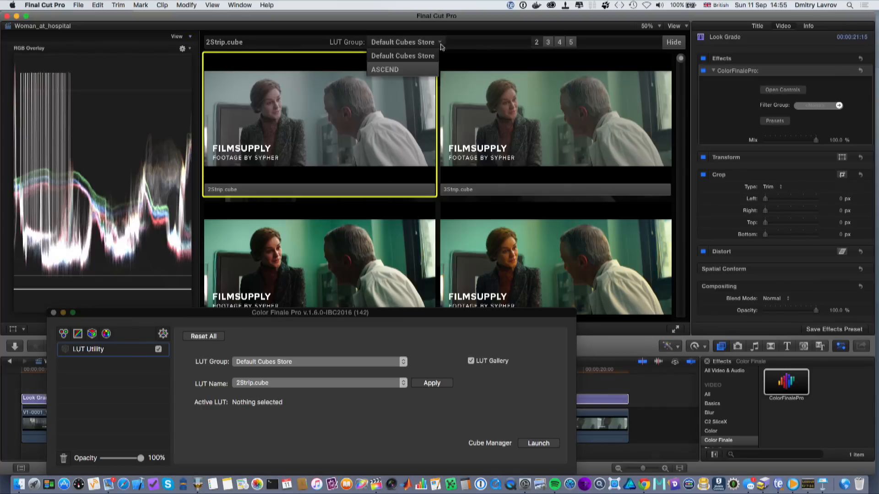
left_click(421, 70)
left_click(438, 46)
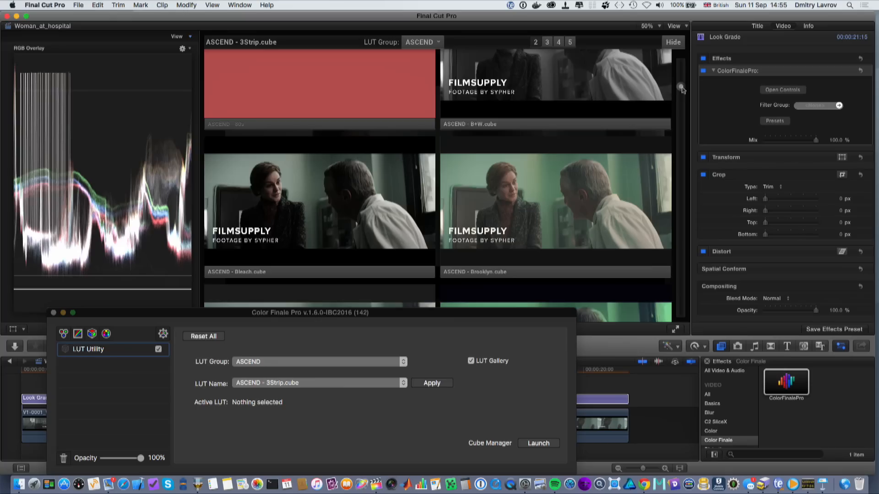
left_click_drag(682, 89, 682, 105)
left_click(547, 42)
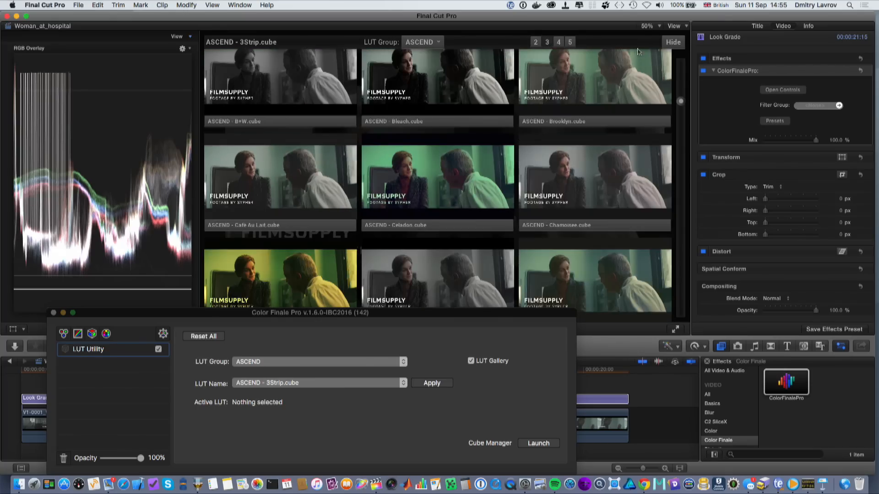
left_click(562, 42)
left_click(536, 42)
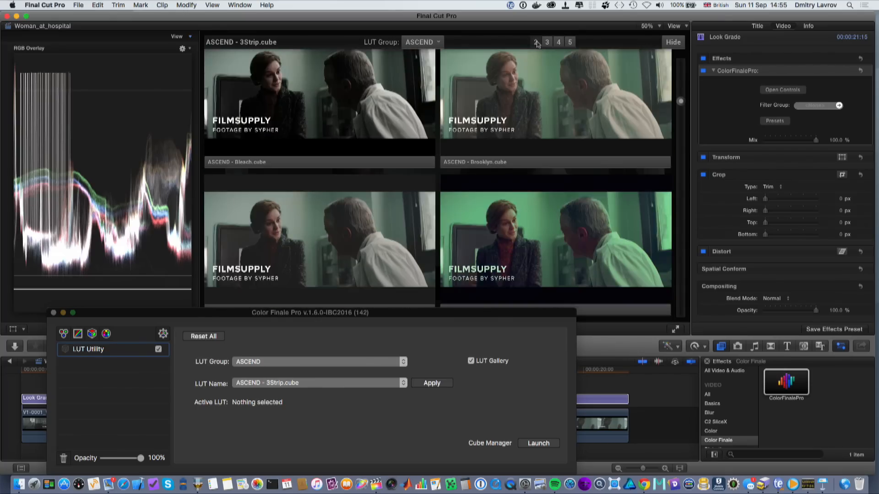
mouse_move(681, 104)
left_mouse_down()
mouse_move(681, 129)
mouse_move(681, 120)
left_mouse_up()
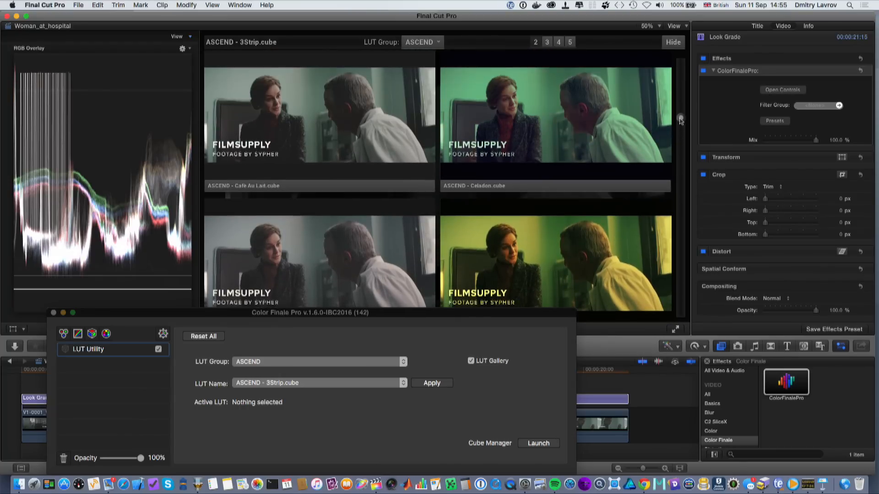
double_click(338, 188)
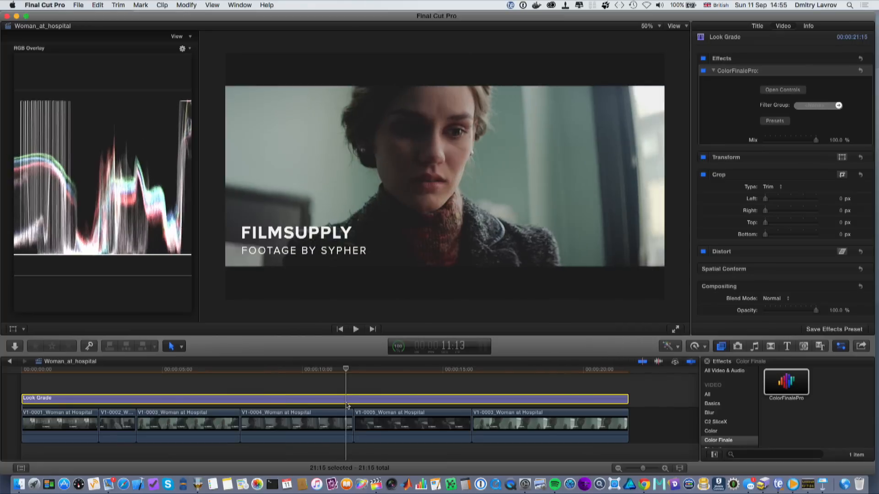
- Select doctor clip V1-0003 and open its Color Finale Pro controls to review its Color Wheels layer under the look
left_click_drag(536, 419, 202, 440)
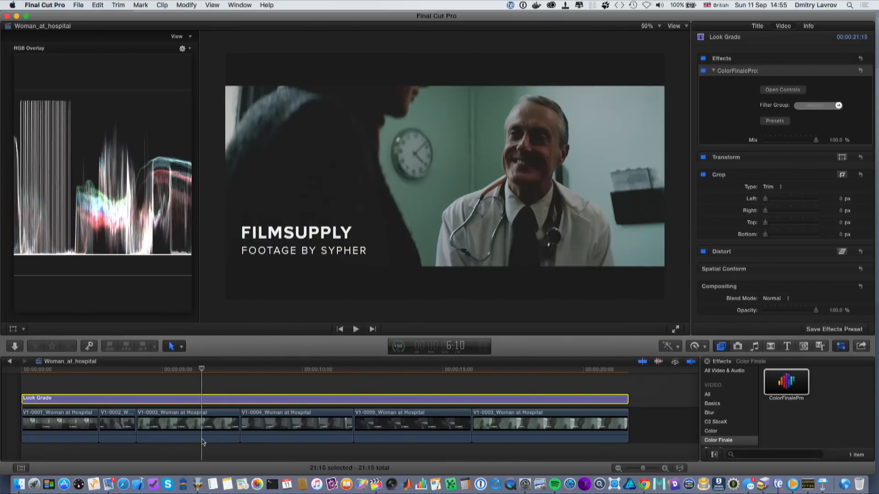
left_click(166, 434)
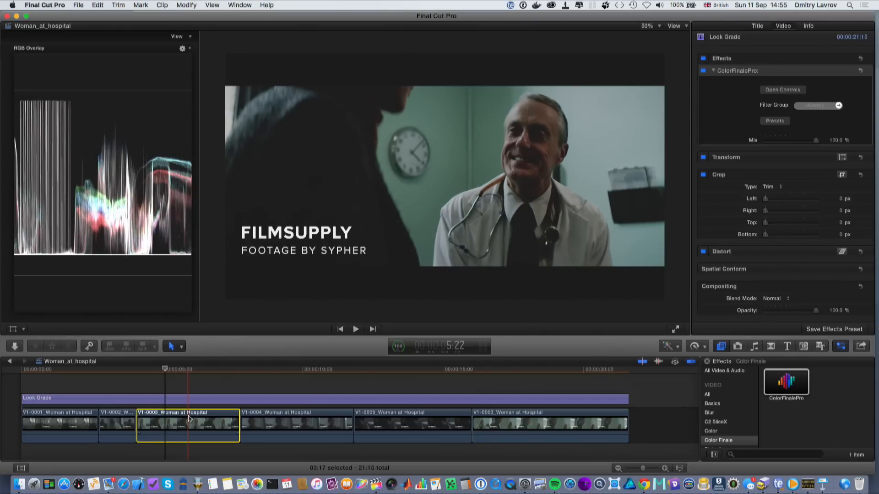
left_click(783, 90)
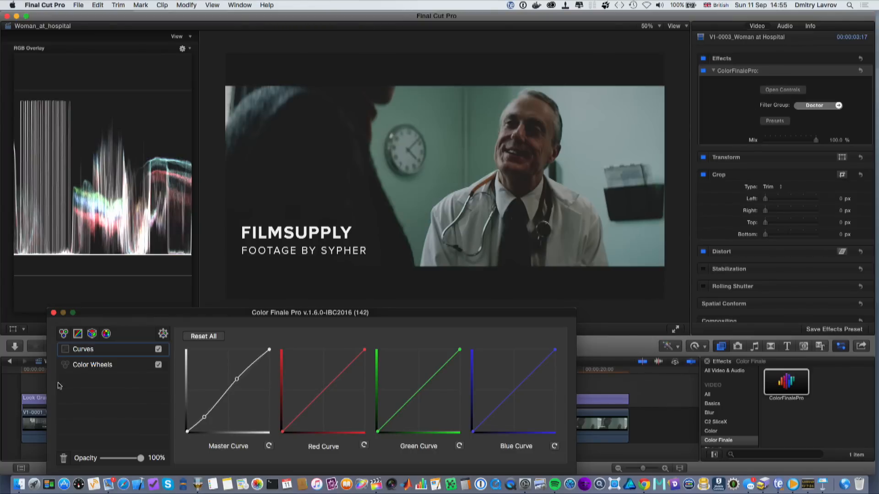
left_click(89, 366)
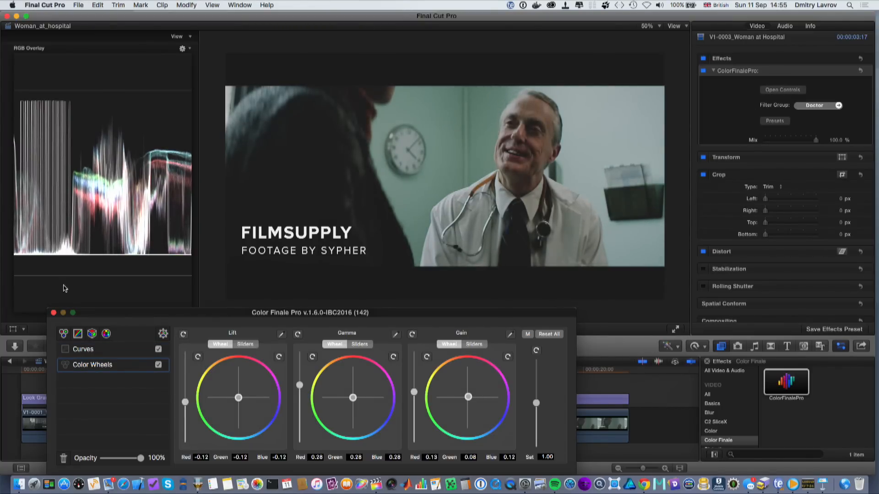
left_click(55, 313)
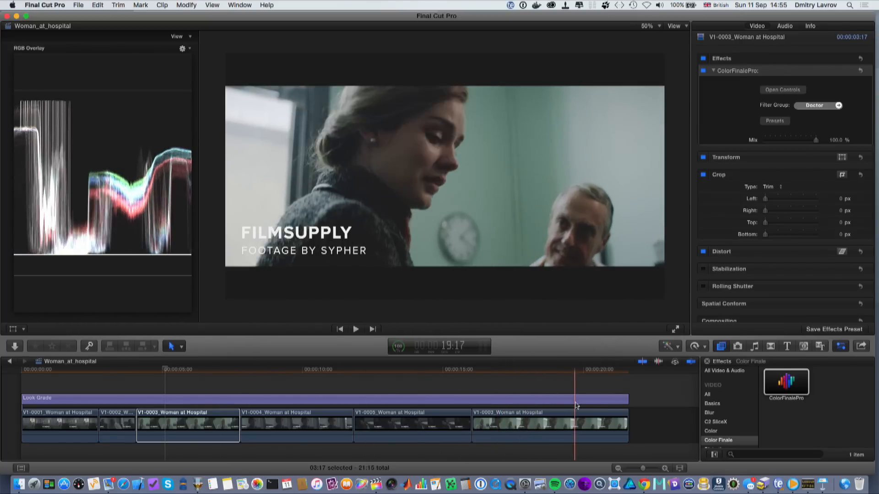
- Select the Look Grade layer, open its Color Finale Pro controls, enable the LUT Gallery and apply ASCEND - Tritone.cube
left_click(194, 399)
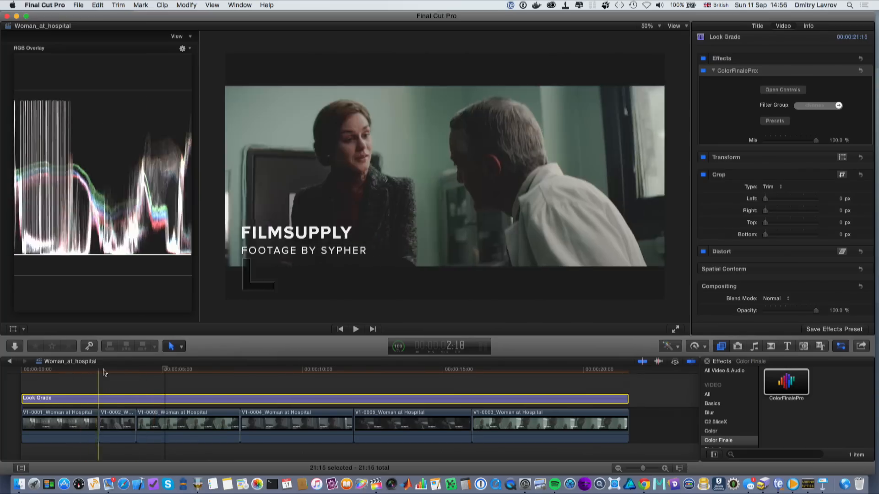
left_click(116, 372)
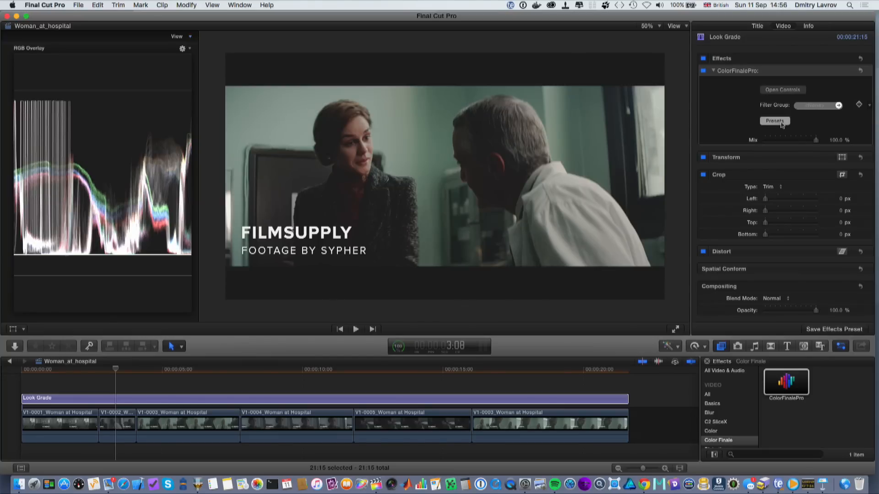
left_click(781, 123)
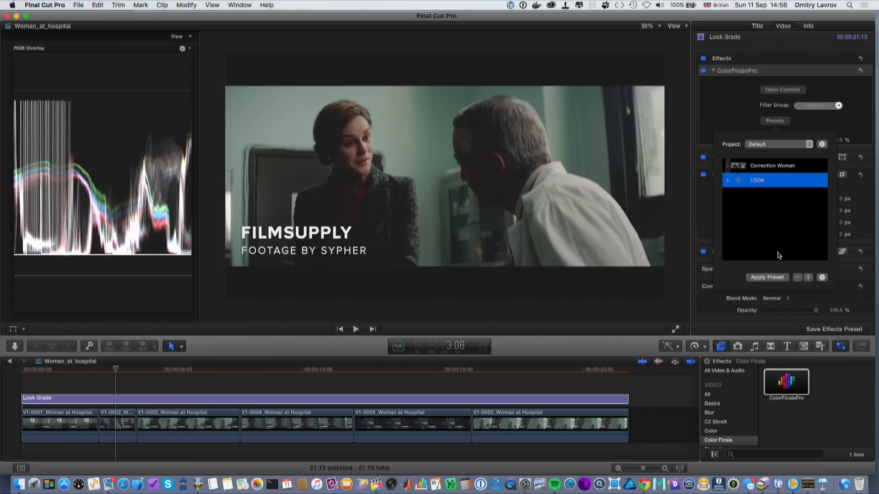
left_click(600, 233)
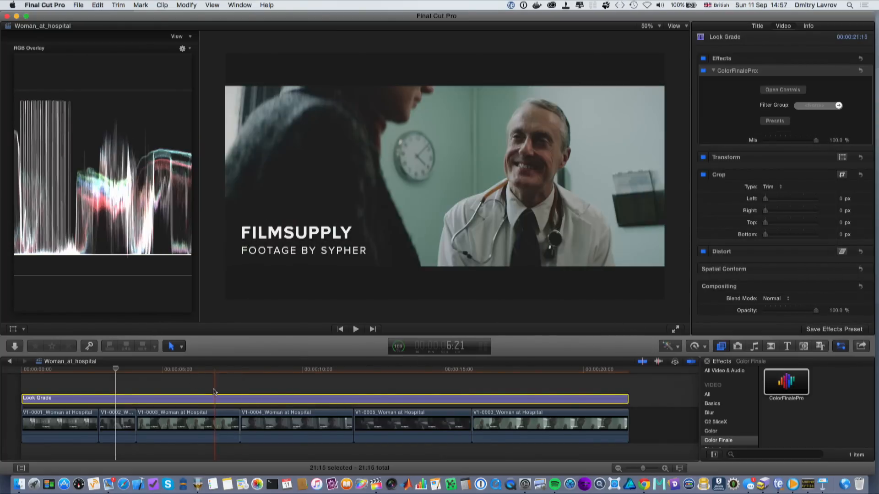
left_click(796, 89)
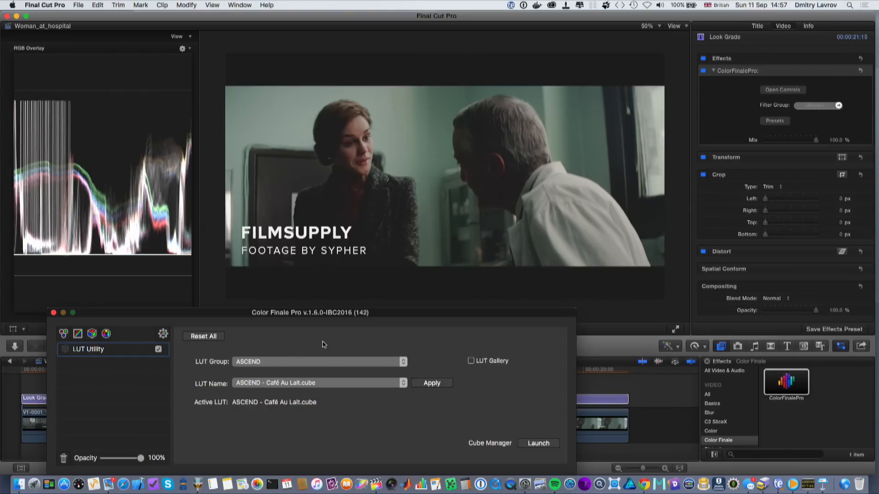
left_click(470, 361)
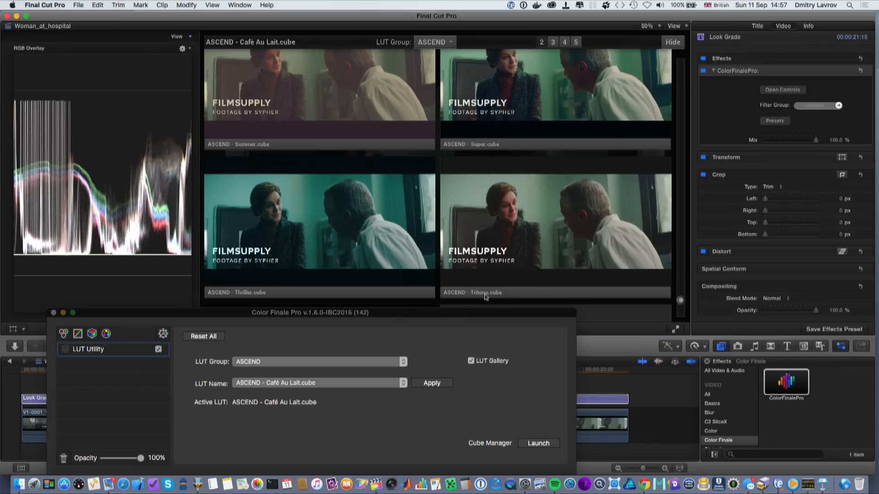
left_click(481, 296)
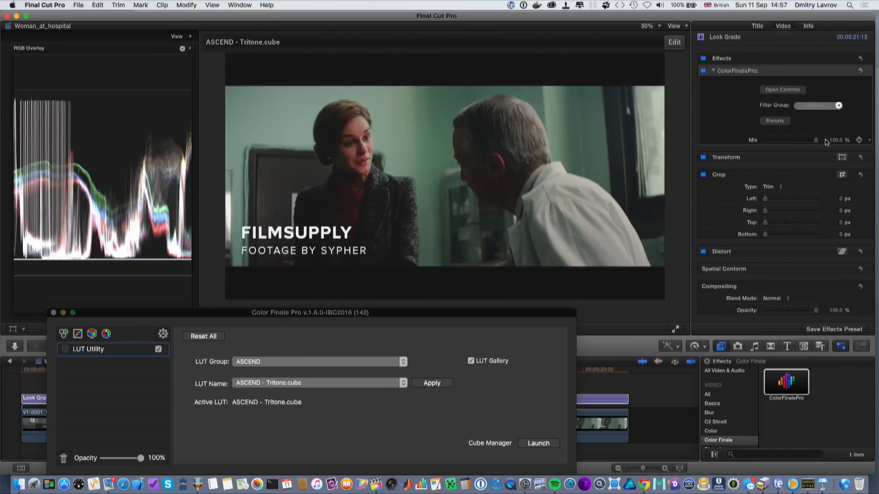
- Add a new version to the LOOK preset, name it Version 2, and update it with the current grade
left_click(774, 121)
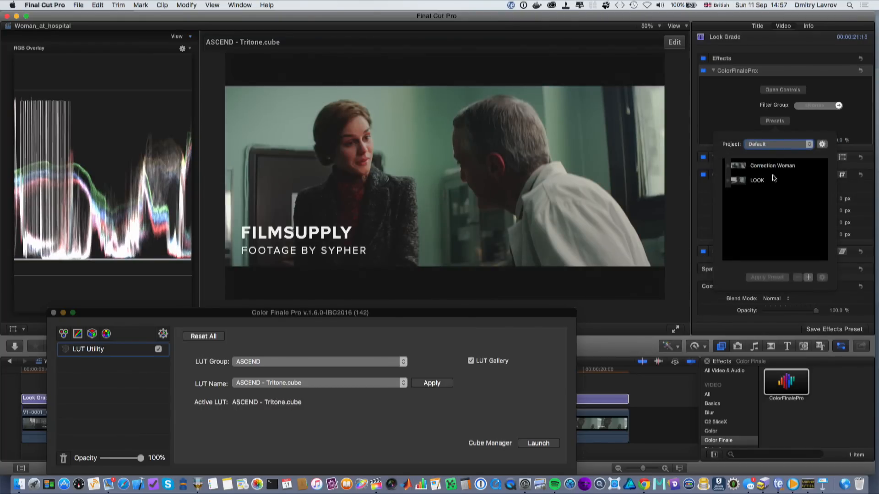
left_click(766, 181)
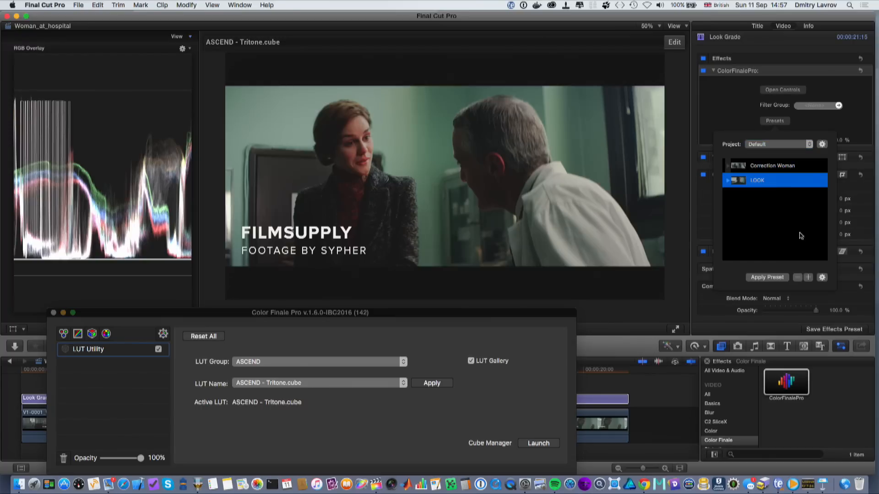
left_click(809, 277)
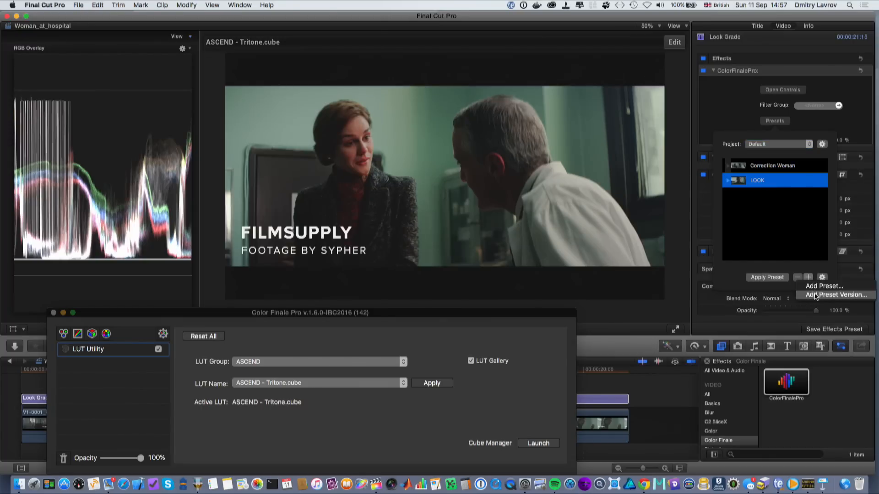
left_click(815, 295)
left_click(728, 181)
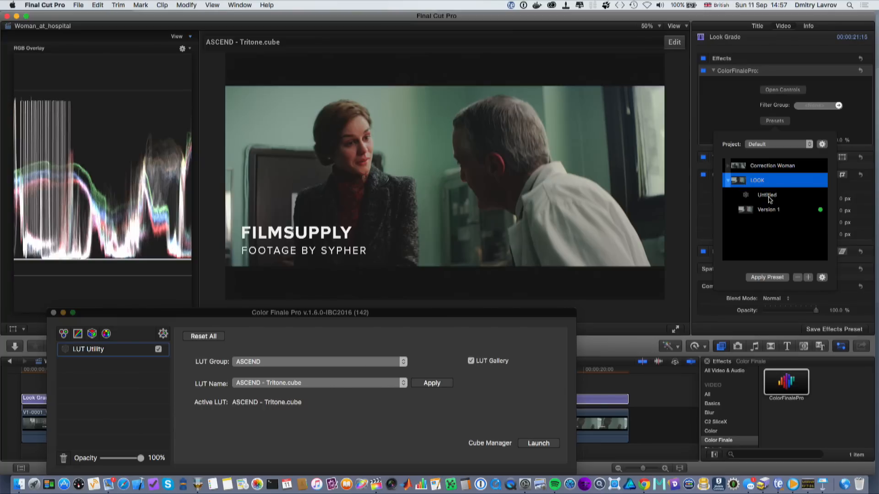
left_click(768, 196)
left_click(767, 196)
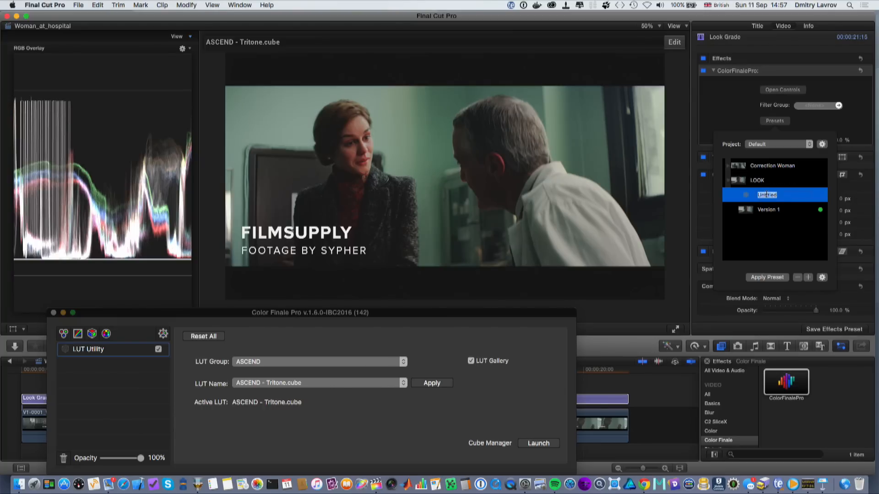
type("V")
left_click(822, 278)
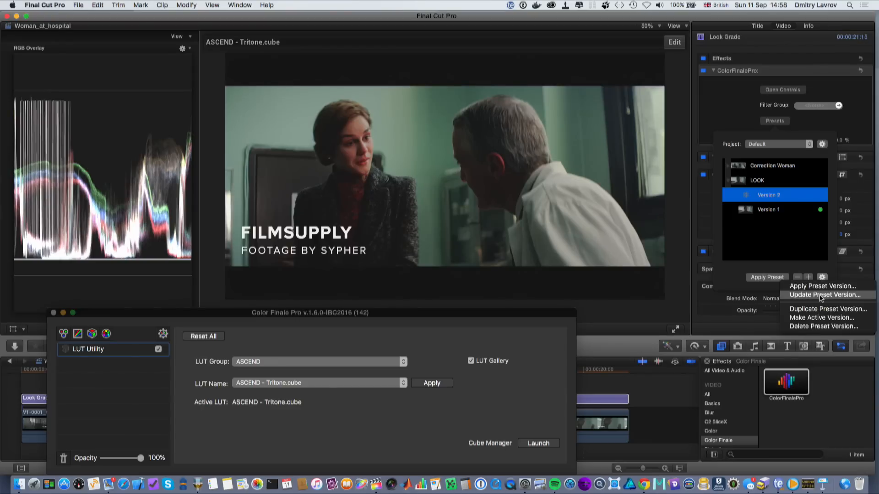
left_click(821, 296)
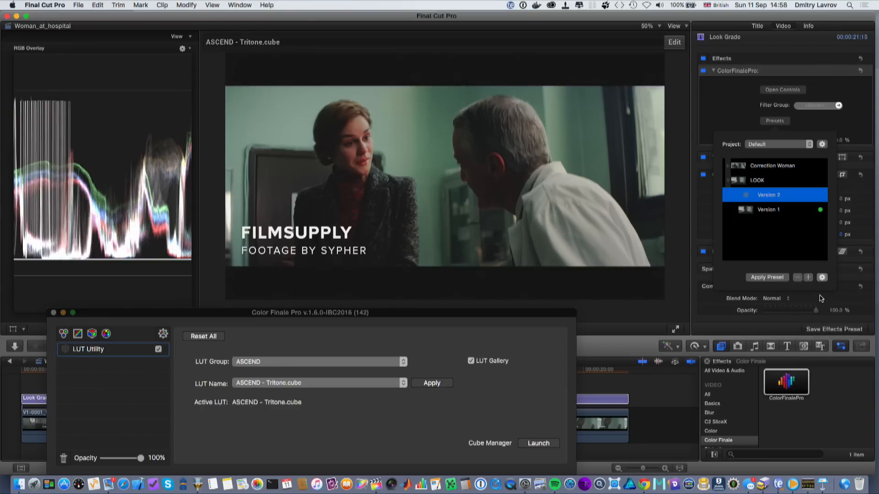
- Apply the LOOK preset's Version 1 to the Look Grade layer, confirming the overwrite
left_click(772, 212)
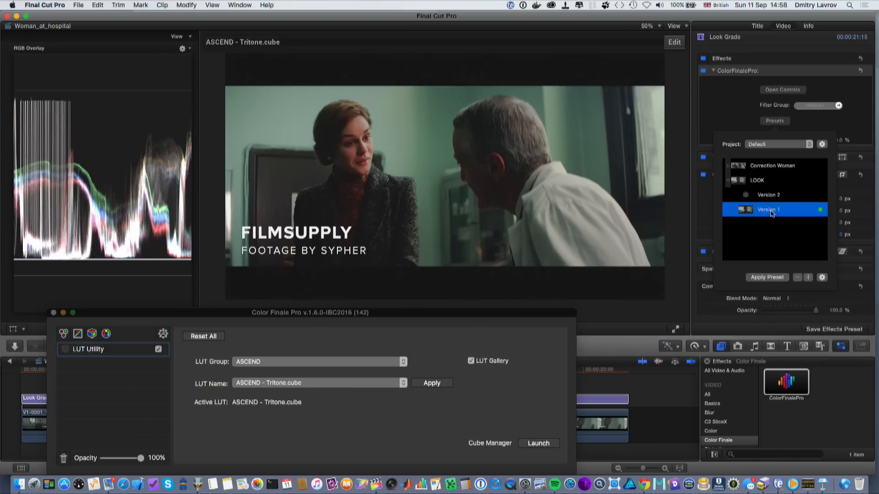
left_click(765, 277)
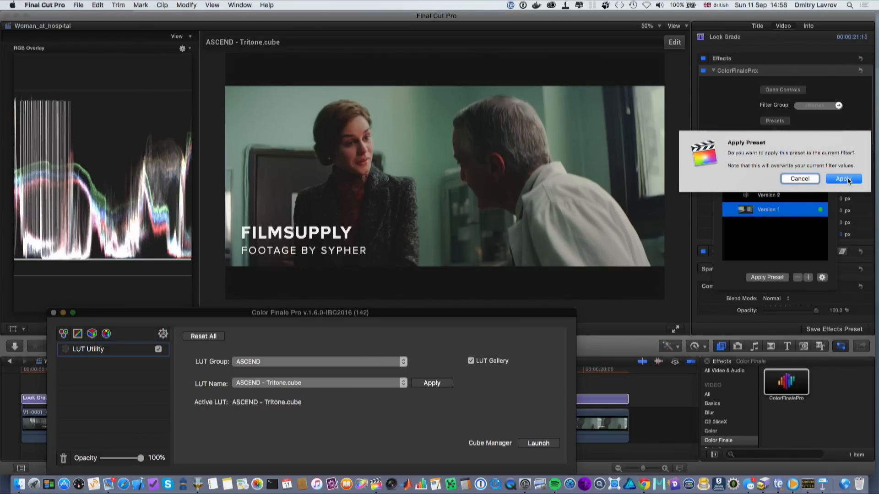
left_click(847, 179)
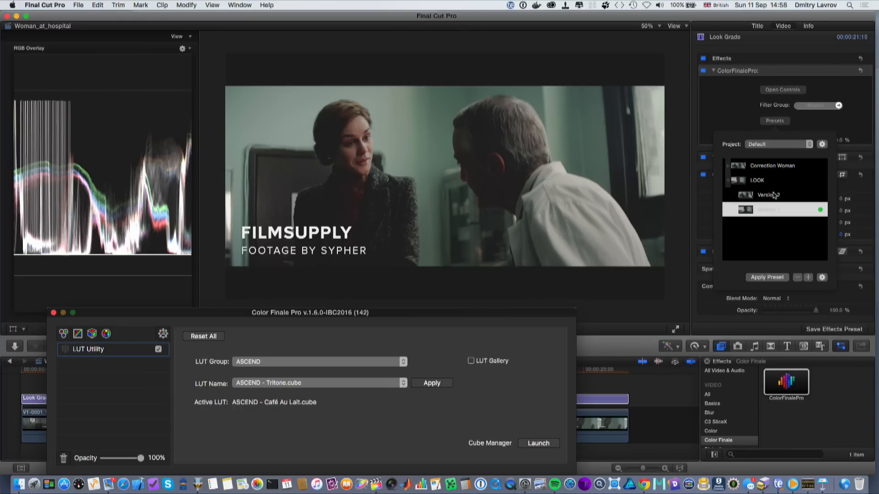
- Apply the LOOK preset's Version 2 to the Look Grade layer, confirming the overwrite
left_click(774, 196)
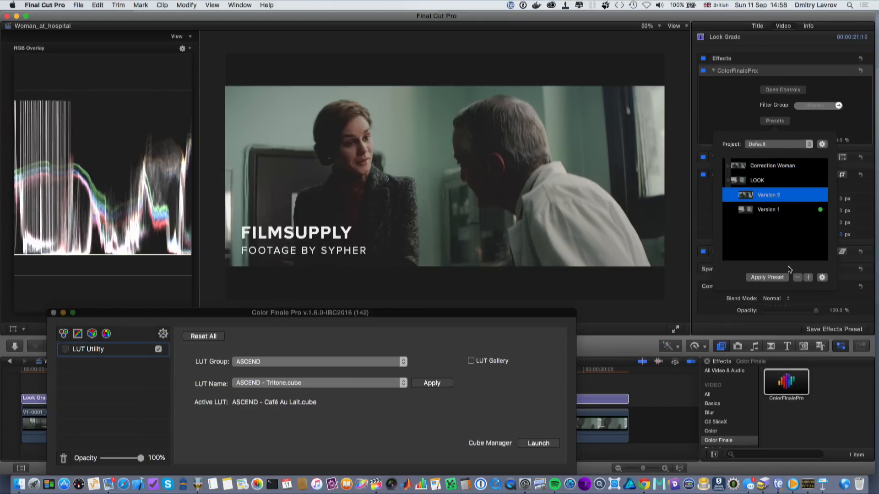
left_click(767, 277)
left_click(846, 180)
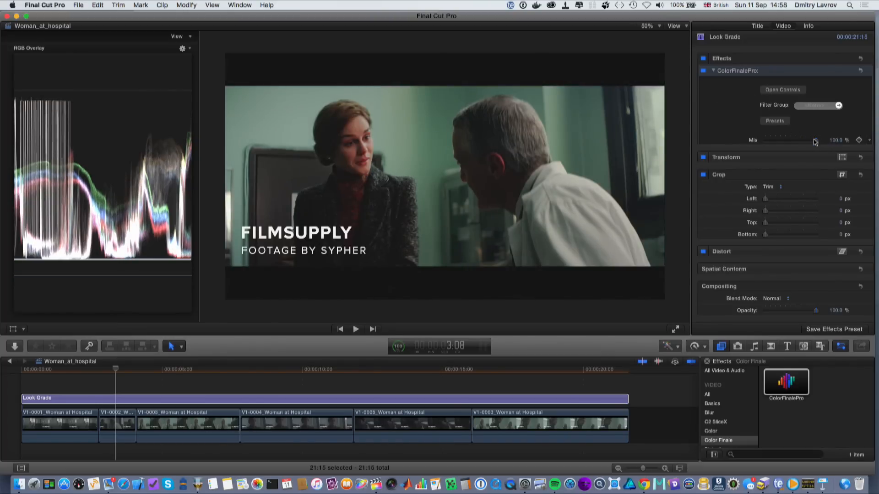
- Lower the Look Grade's Color Finale Pro mix to 80% and move the playhead to the start
mouse_move(815, 142)
left_mouse_down()
mouse_move(768, 144)
mouse_move(805, 141)
left_mouse_up()
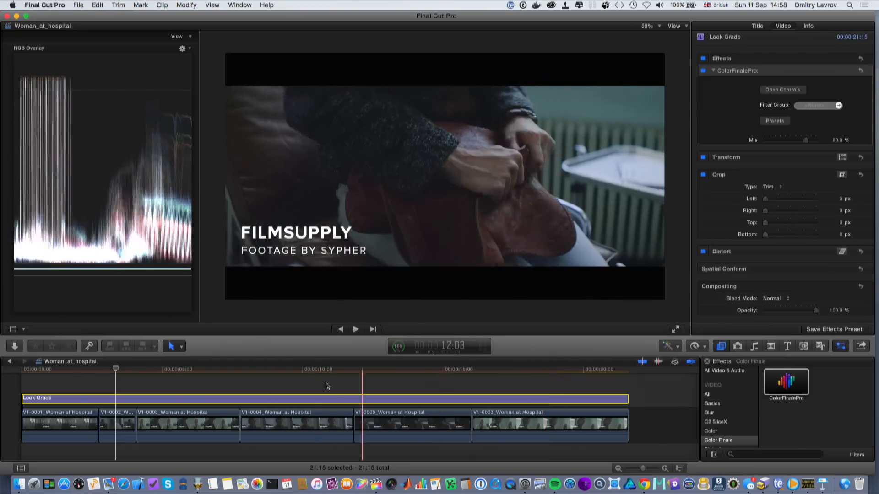
left_click(54, 372)
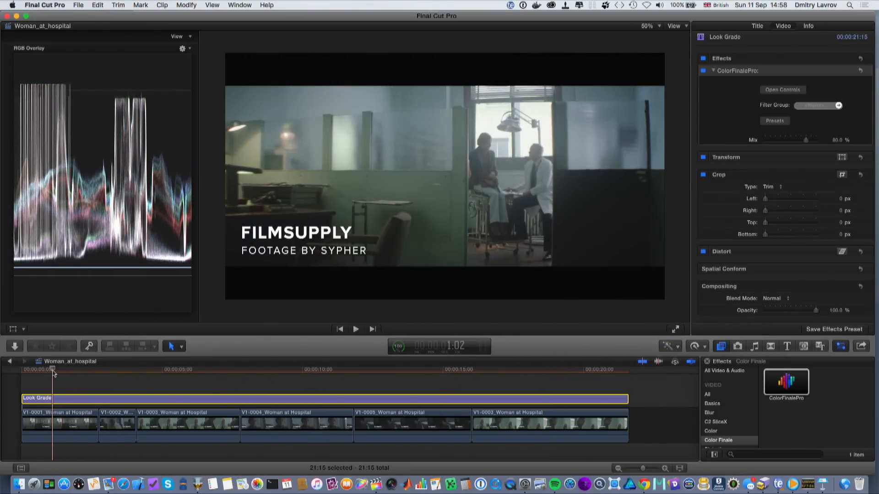